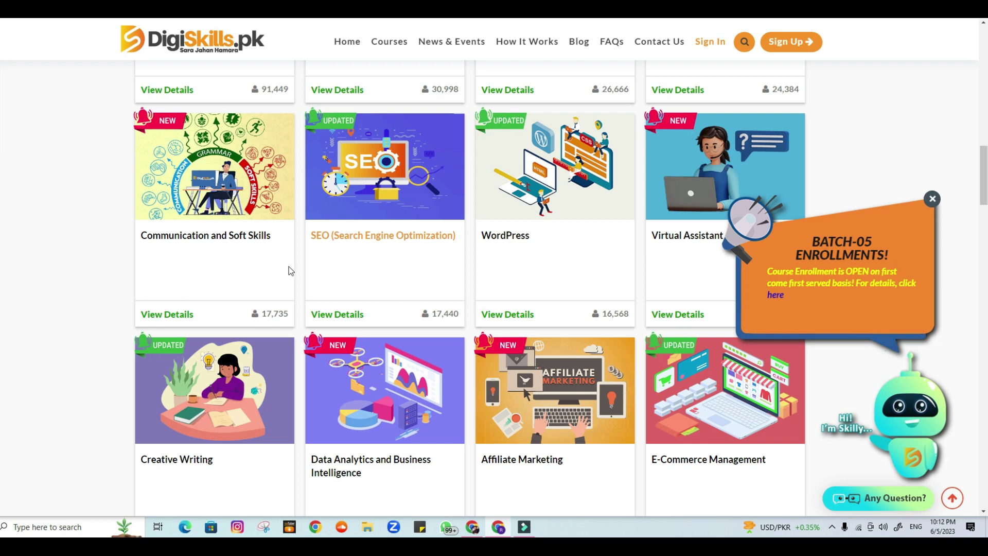
Load more courses to add Digital Literacy, AutoCAD and QuickBooks, then scroll back to the homepage top
scroll(150, 260, "down", 2)
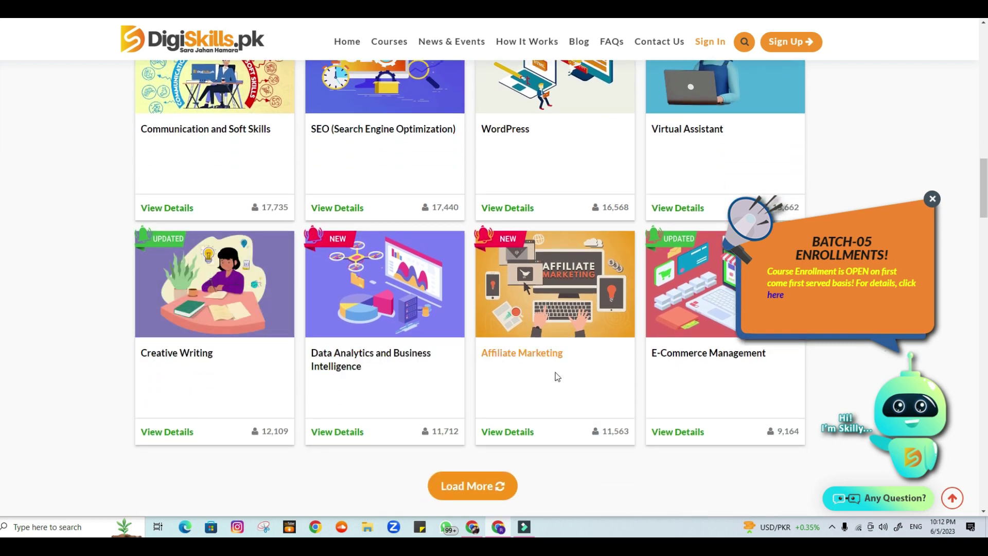
scroll(597, 375, "down", 3)
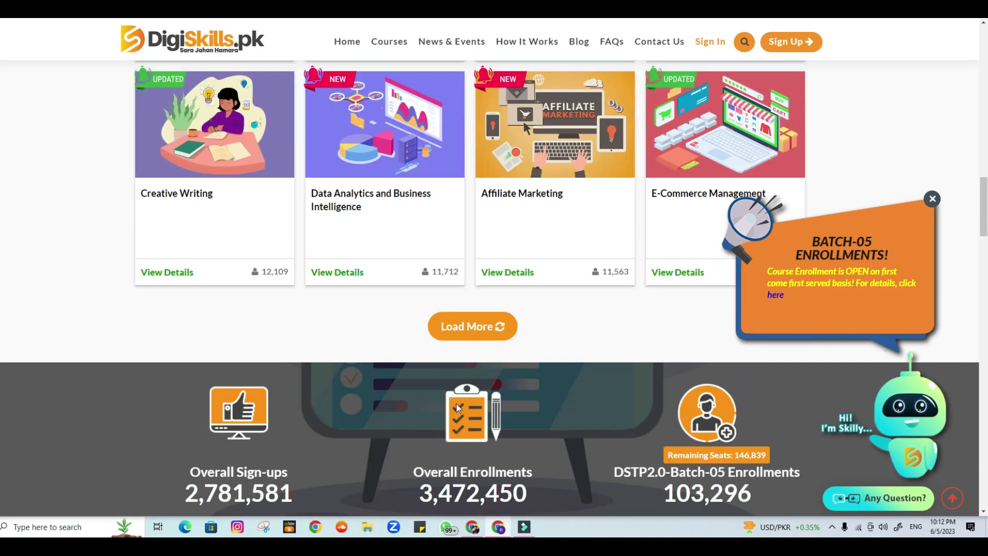
left_click(493, 322)
scroll(512, 347, "down", 3)
scroll(439, 269, "down", 3)
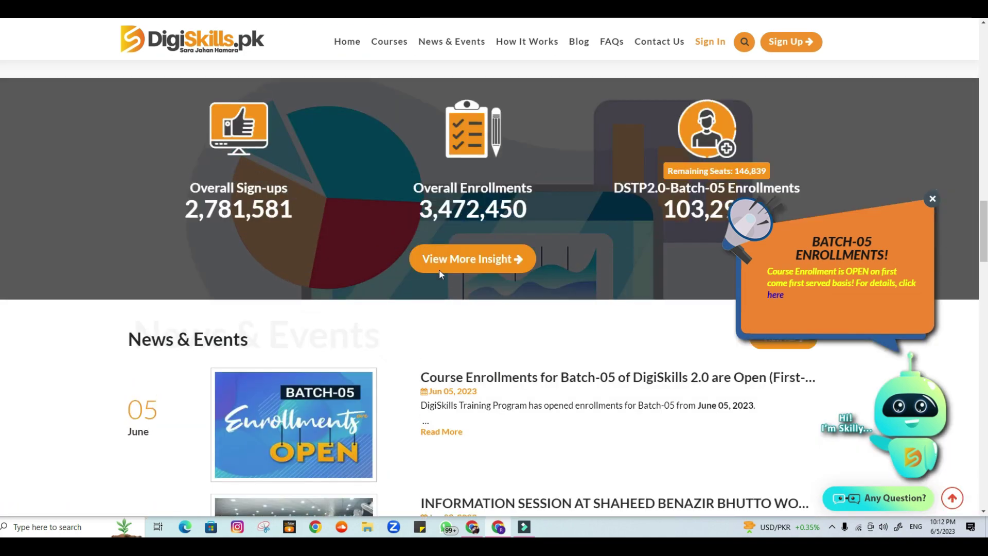
scroll(443, 276, "up", 2)
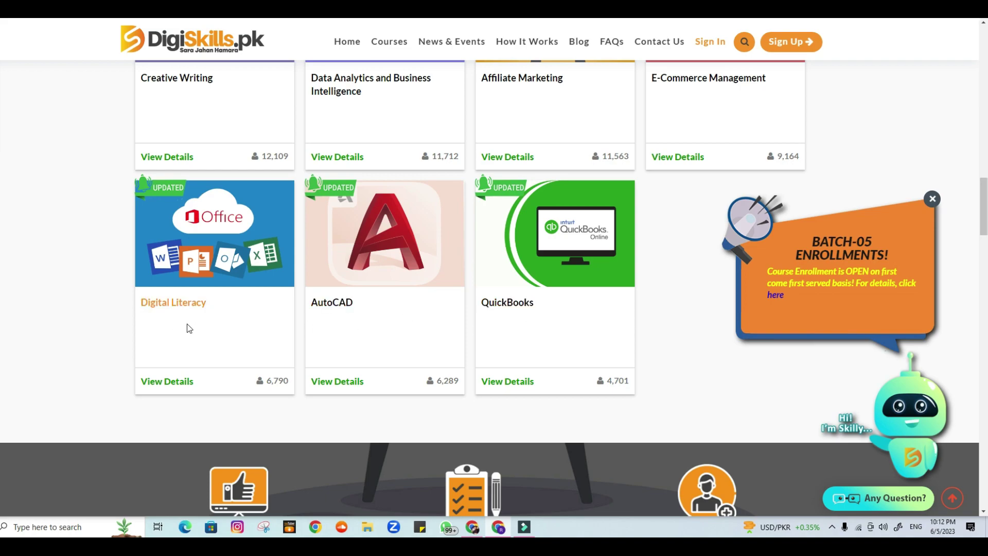
scroll(189, 329, "up", 2)
scroll(457, 371, "up", 12)
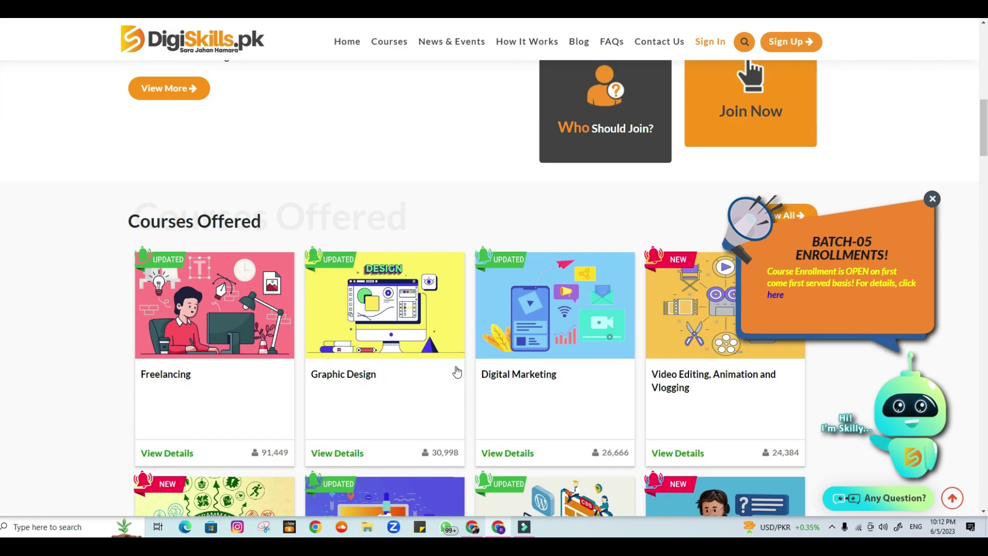
scroll(457, 371, "up", 15)
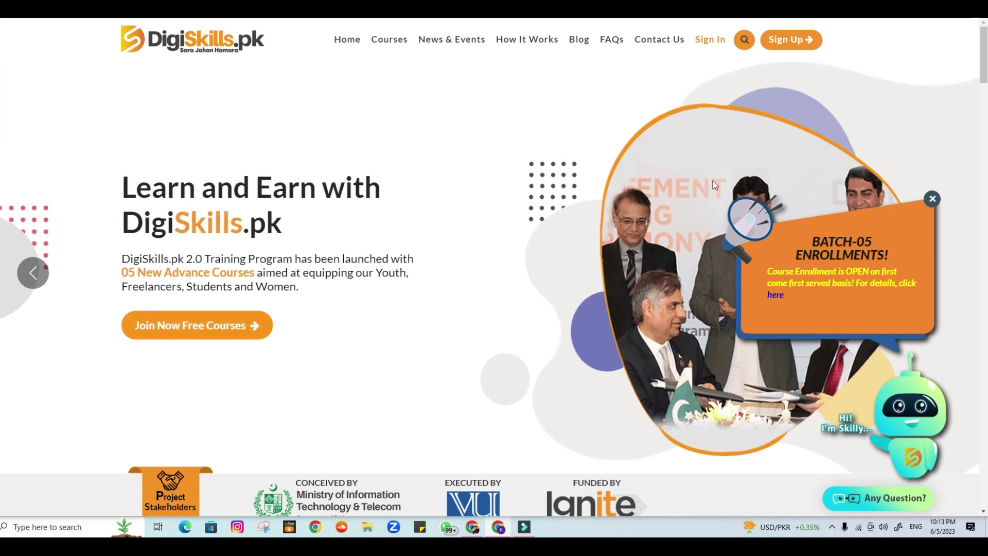
Fill the Sign Up form with the trainee's first name, last name, e-mail and password, and submit it
left_click(781, 42)
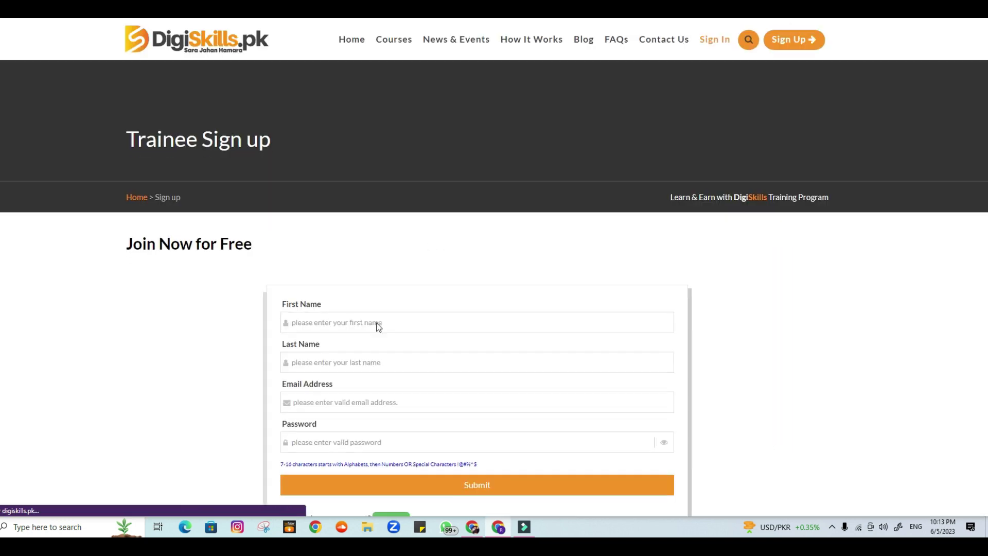
scroll(349, 212, "down", 2)
left_click(358, 223)
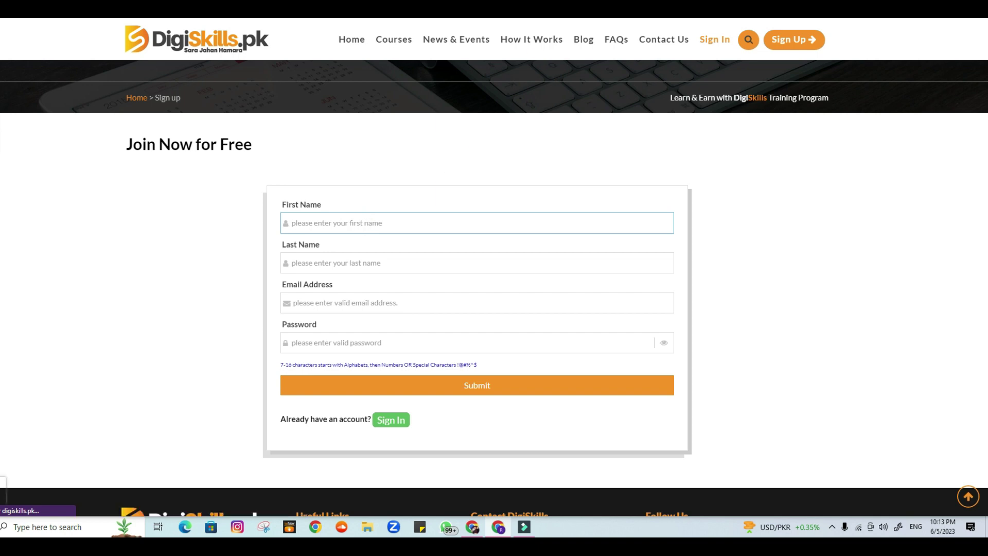
key("Tab")
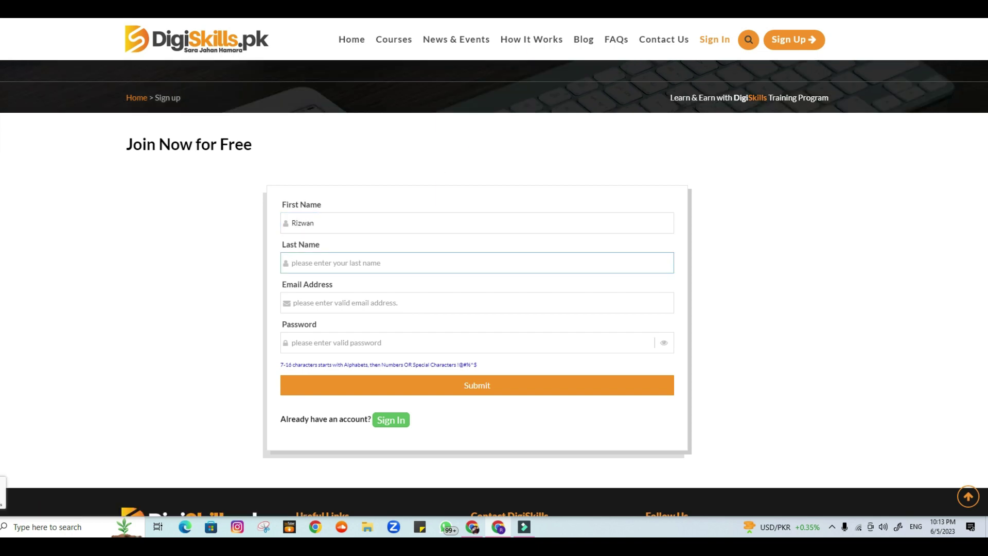
key("Tab")
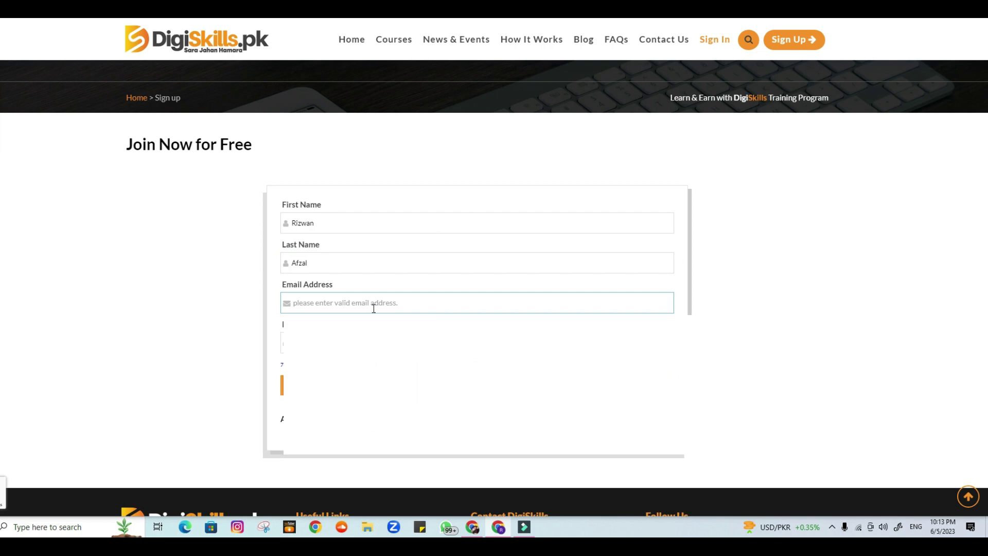
key("Tab")
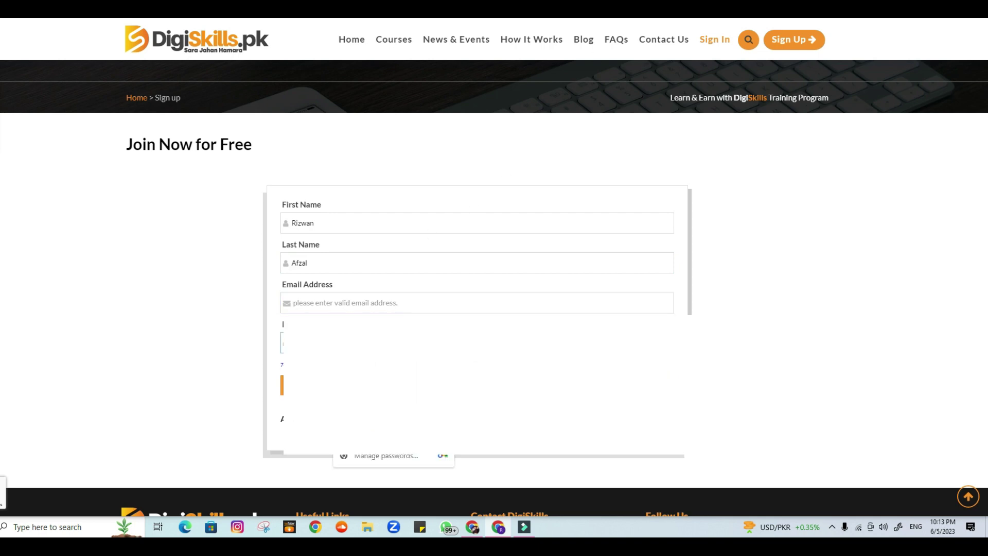
left_click(778, 327)
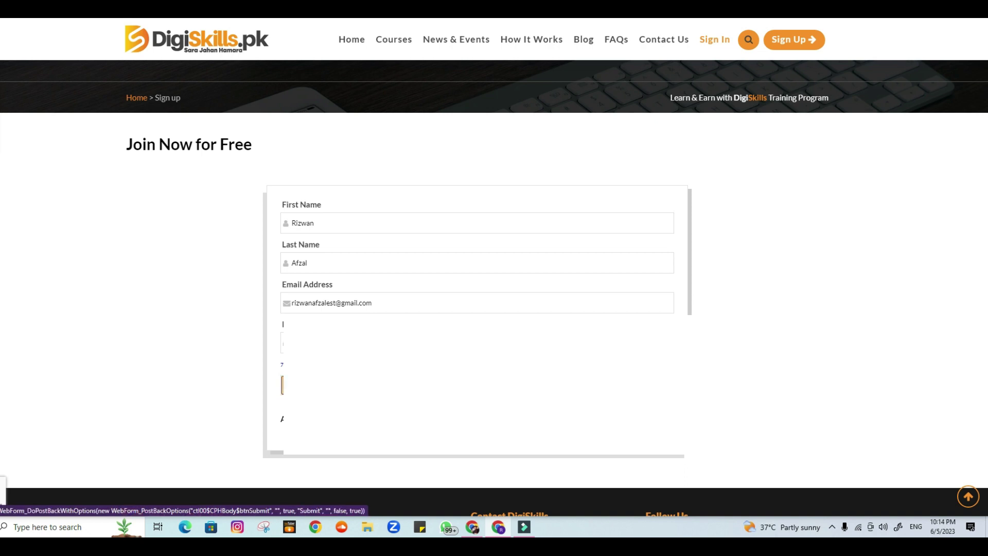
left_click(431, 388)
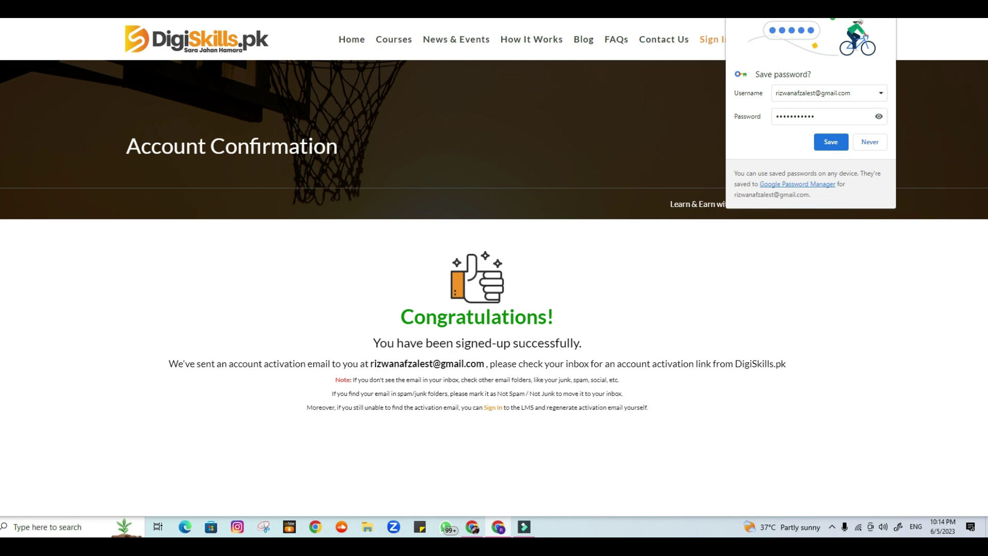
In a new tab, open the 'DigiSkills WebPortal: Activate your Account!' email in Gmail and follow its link
key("ctrl+t")
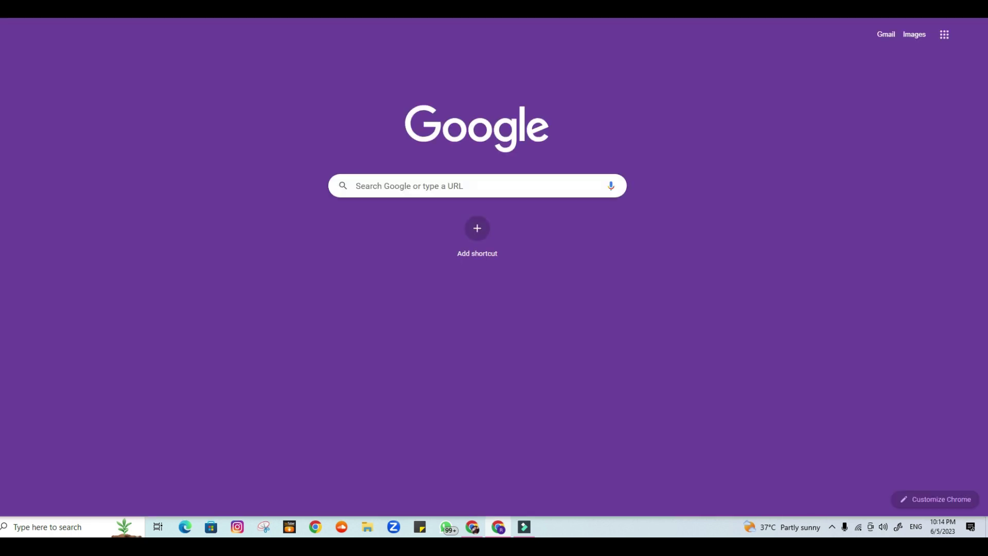
left_click(218, 20)
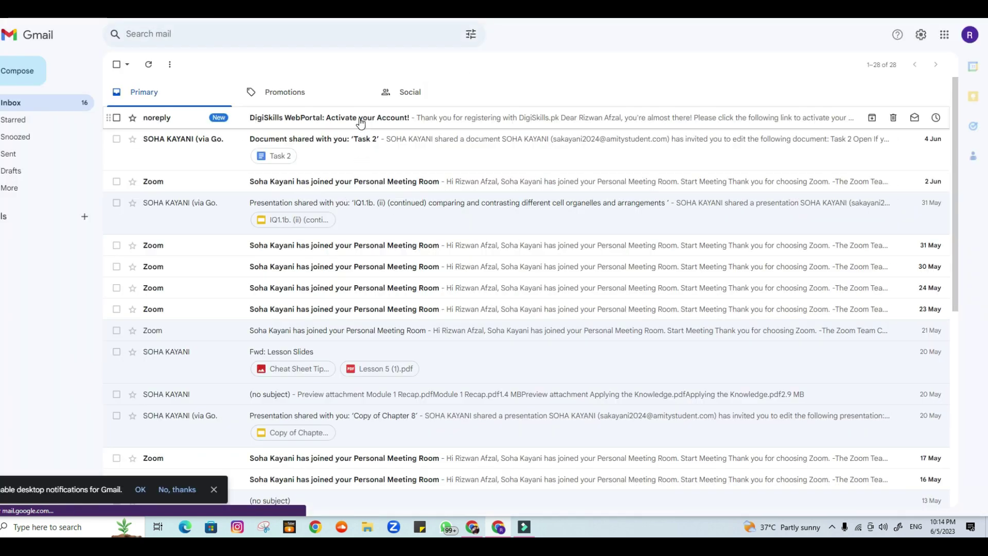
left_click(370, 119)
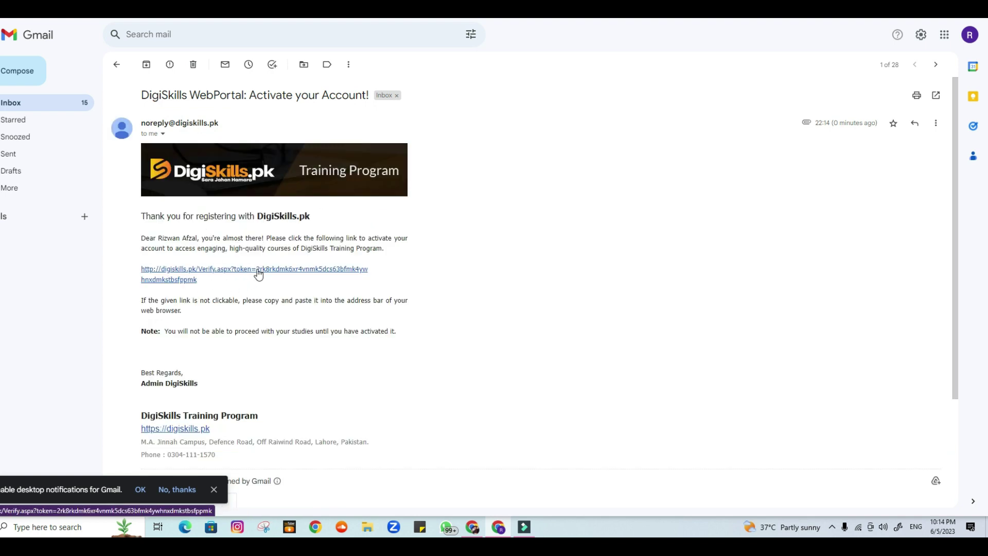
left_click(259, 272)
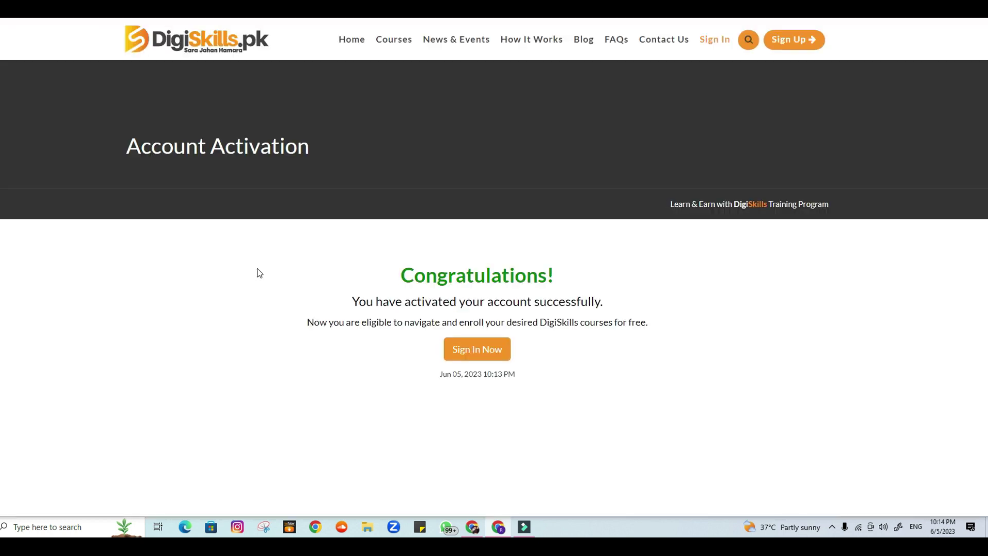
Go to the LMS login from the activation page and sign in with the account credentials
left_click(491, 351)
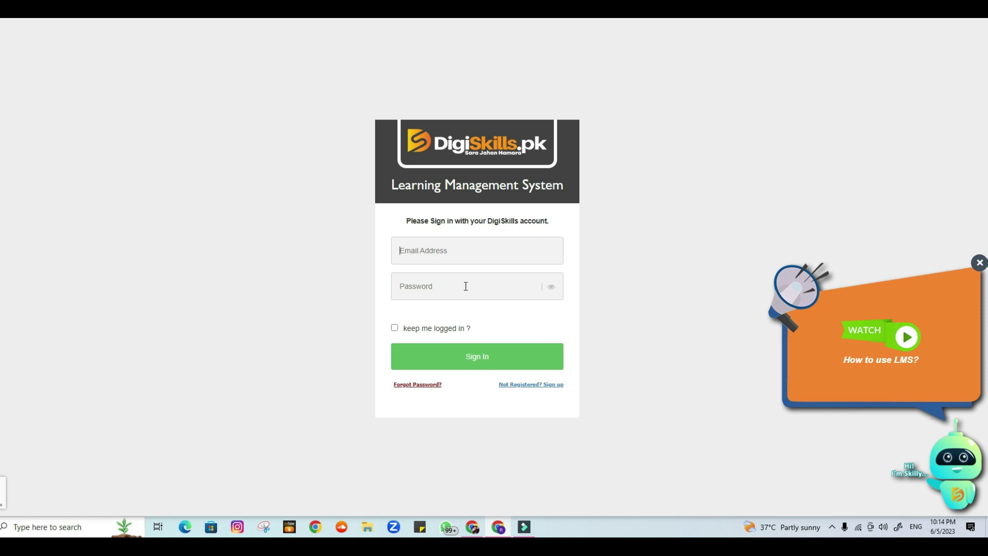
left_click(441, 253)
left_click(412, 360)
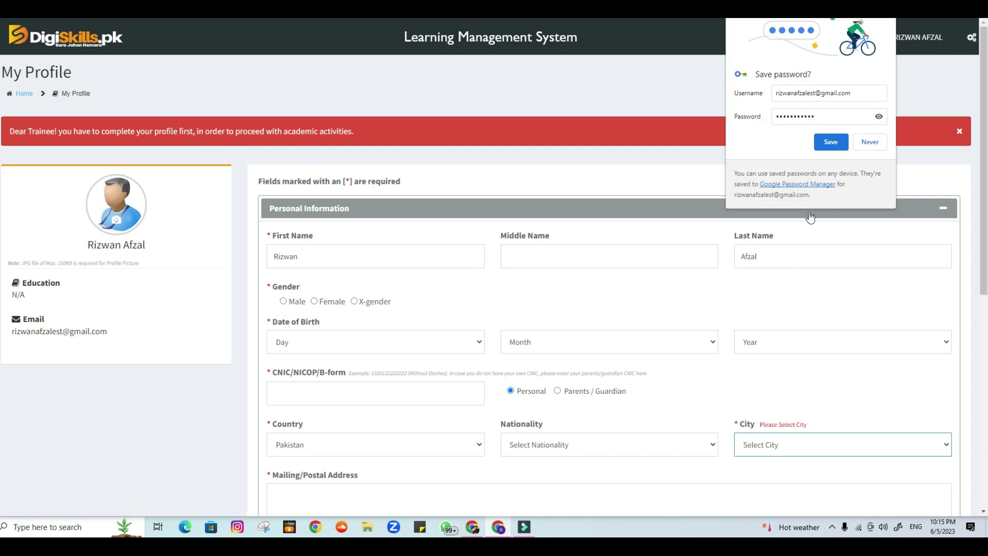
left_click(869, 141)
scroll(448, 296, "down", 2)
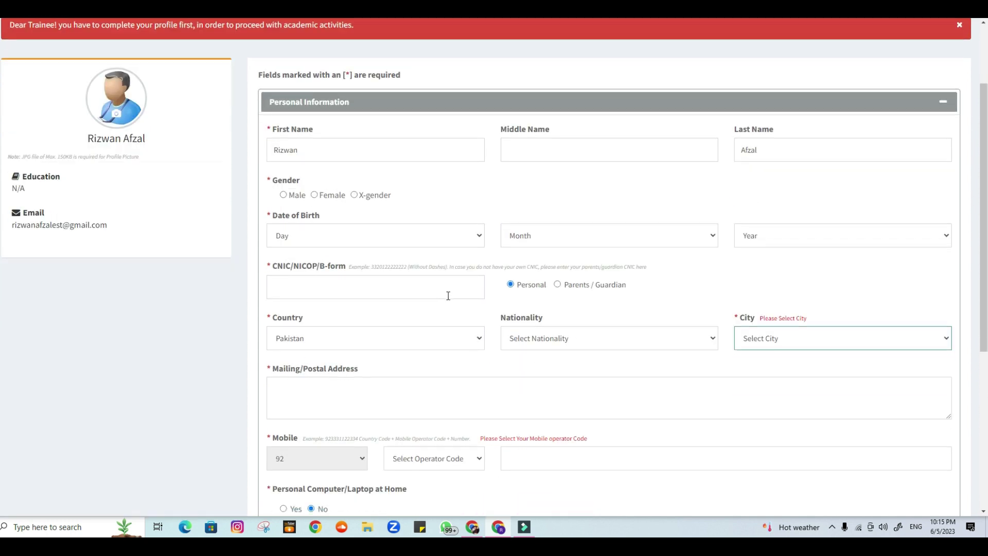
scroll(492, 324, "up", 2)
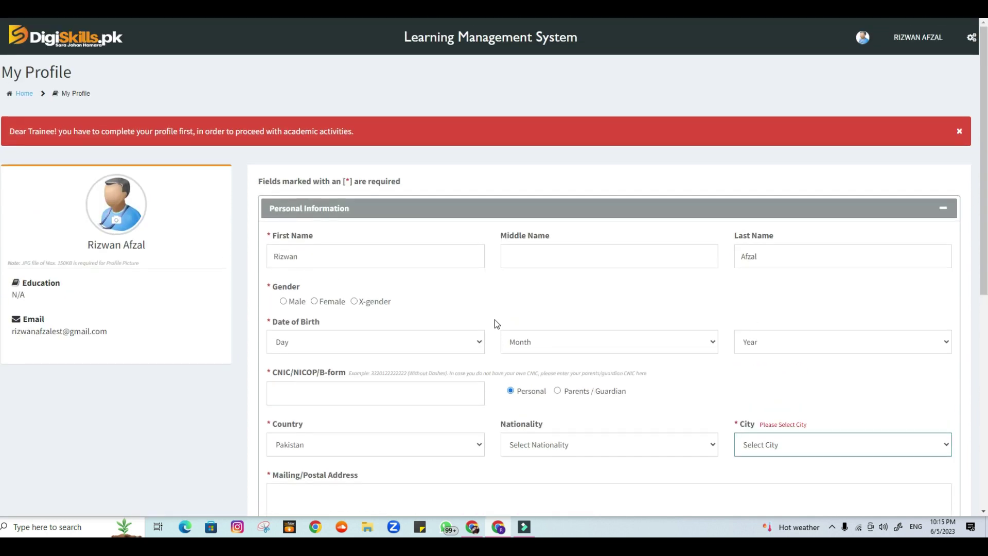
scroll(578, 286, "down", 2)
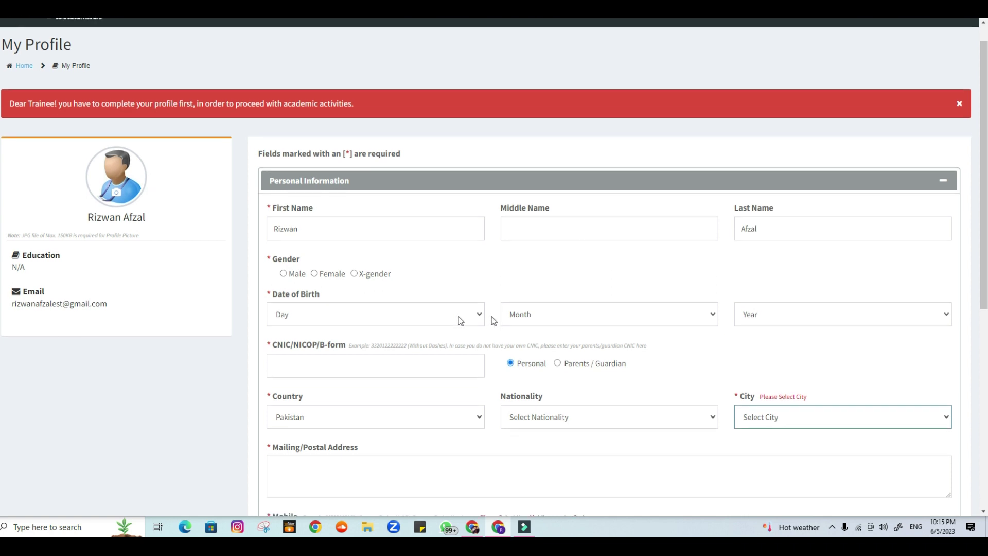
left_click(299, 196)
left_click(305, 241)
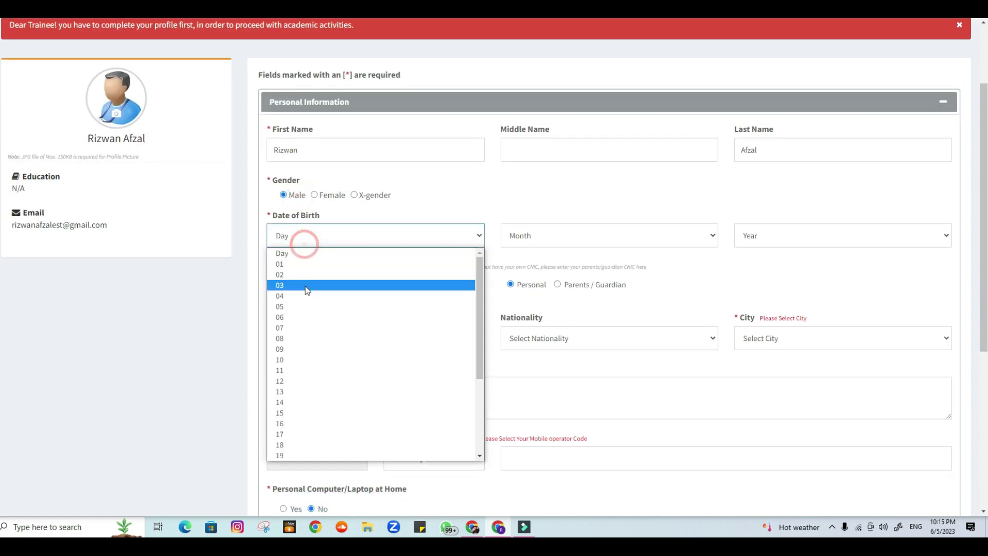
left_click(316, 306)
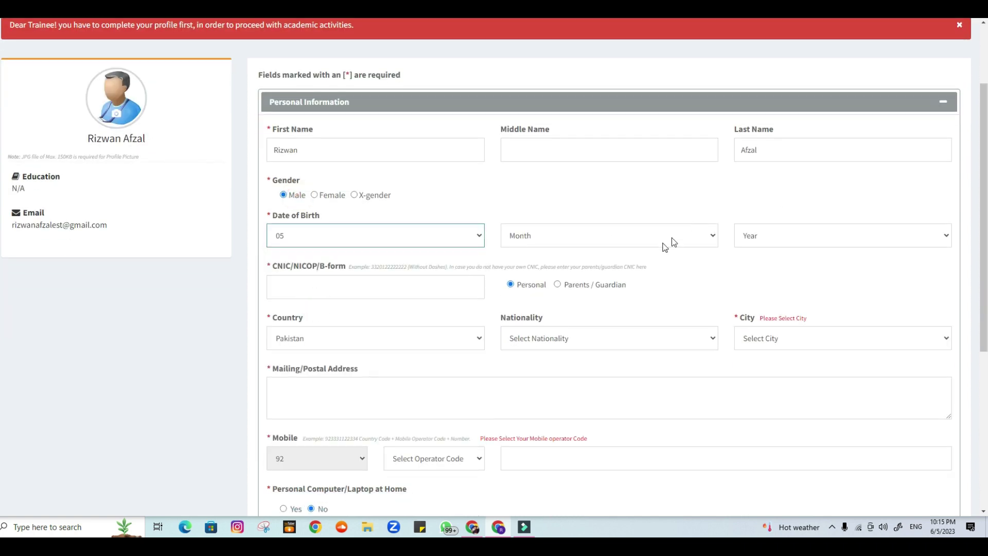
left_click(671, 236)
left_click(580, 316)
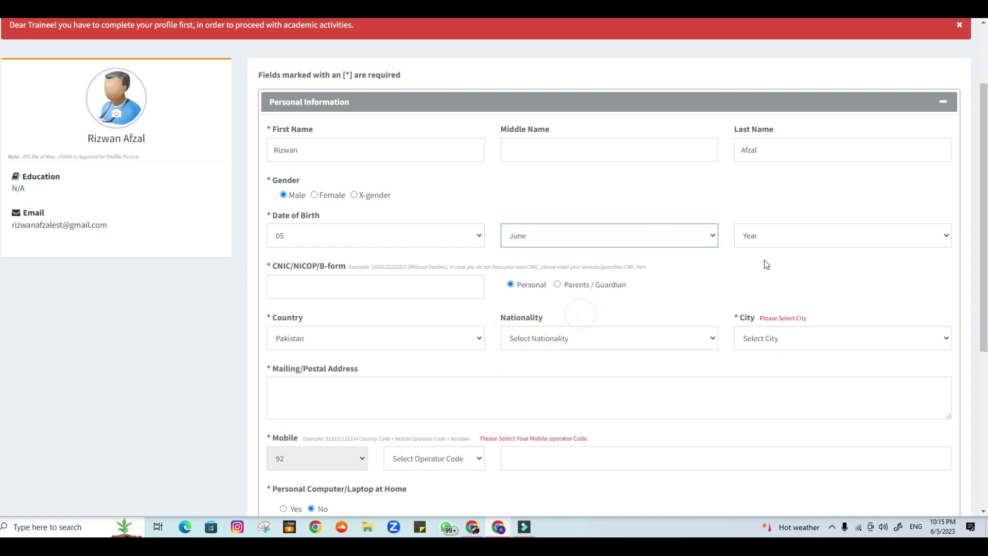
left_click(778, 243)
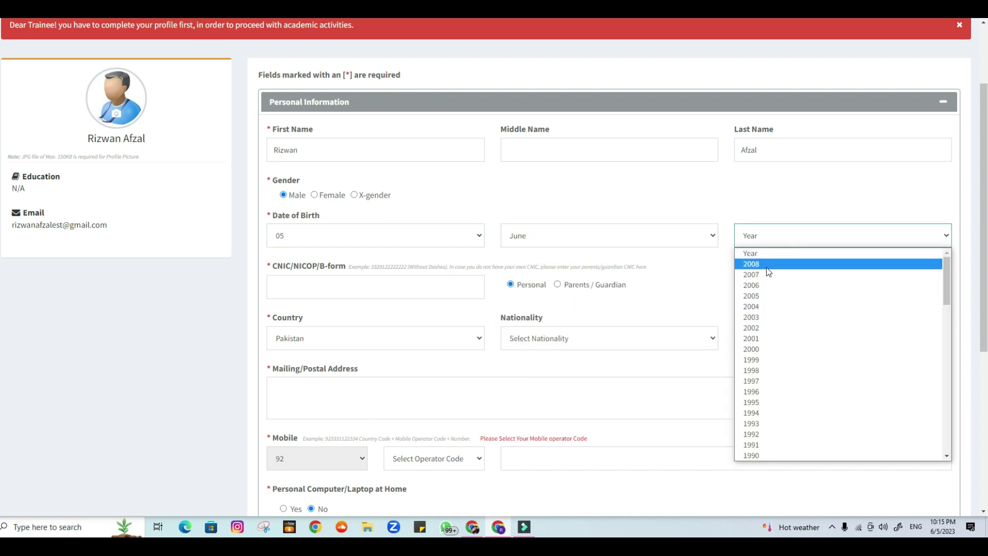
left_click(755, 349)
Set nationality to Pakistani and city to Lahore, and fill the mailing address from the saved suggestion
scroll(545, 324, "down", 1)
left_click(560, 289)
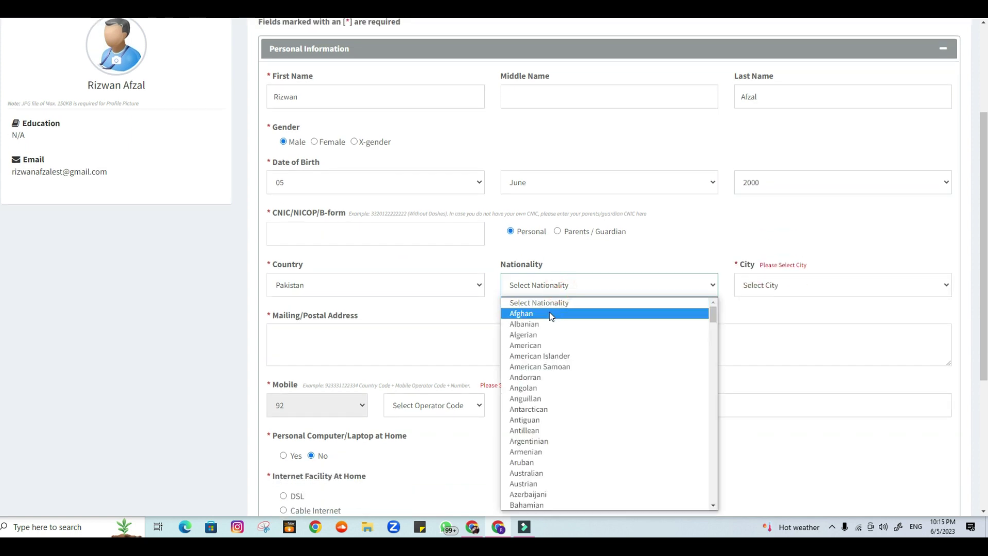
key("p")
key("Return")
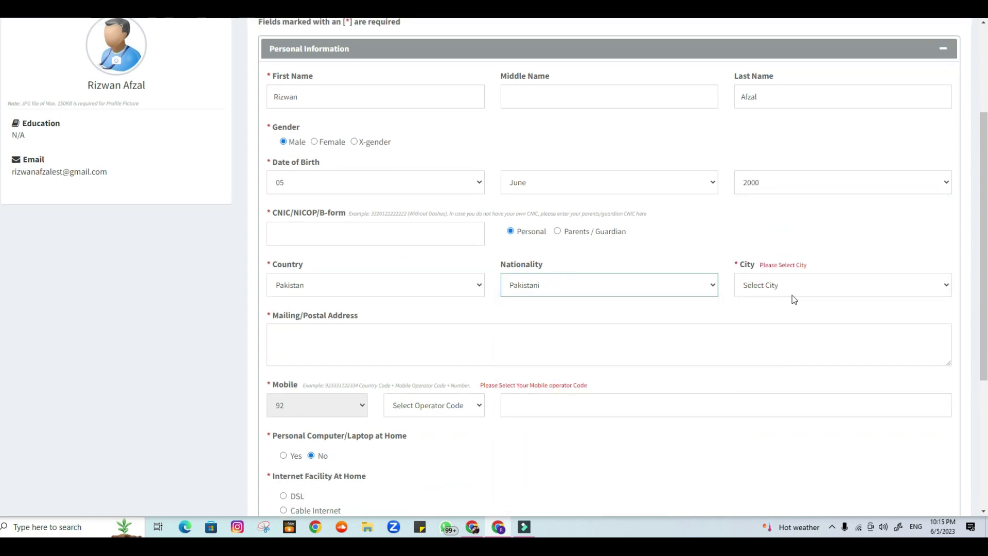
left_click(785, 285)
key("l")
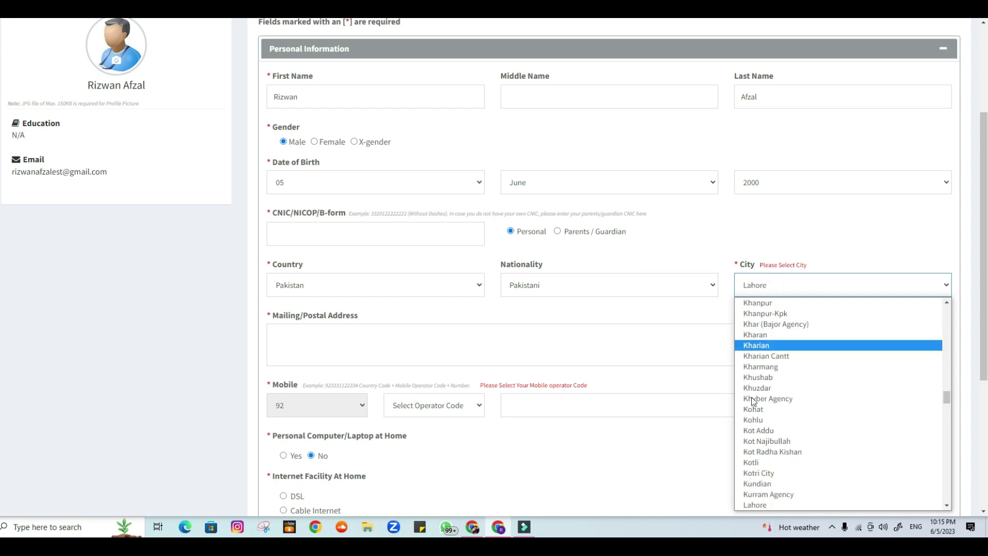
left_click(772, 503)
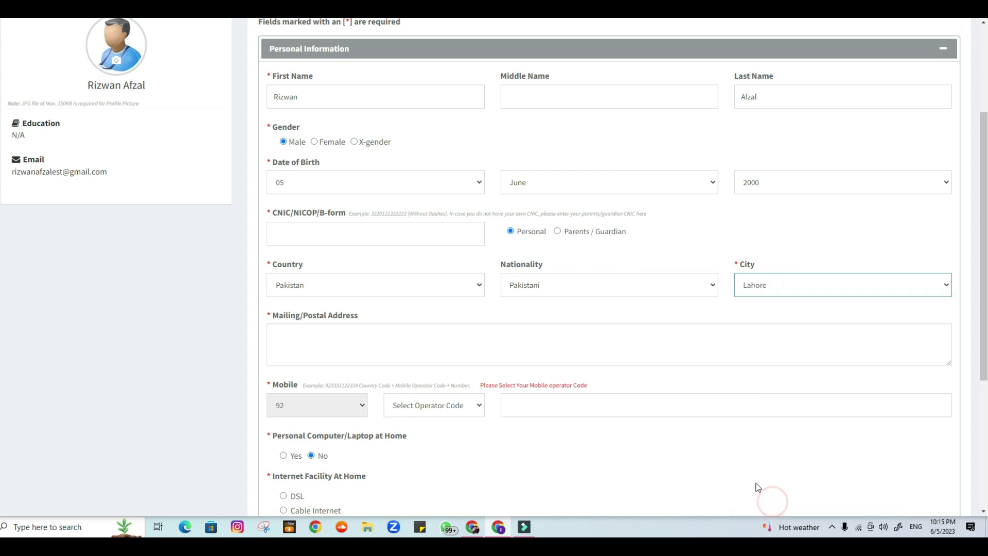
key("alt+Down")
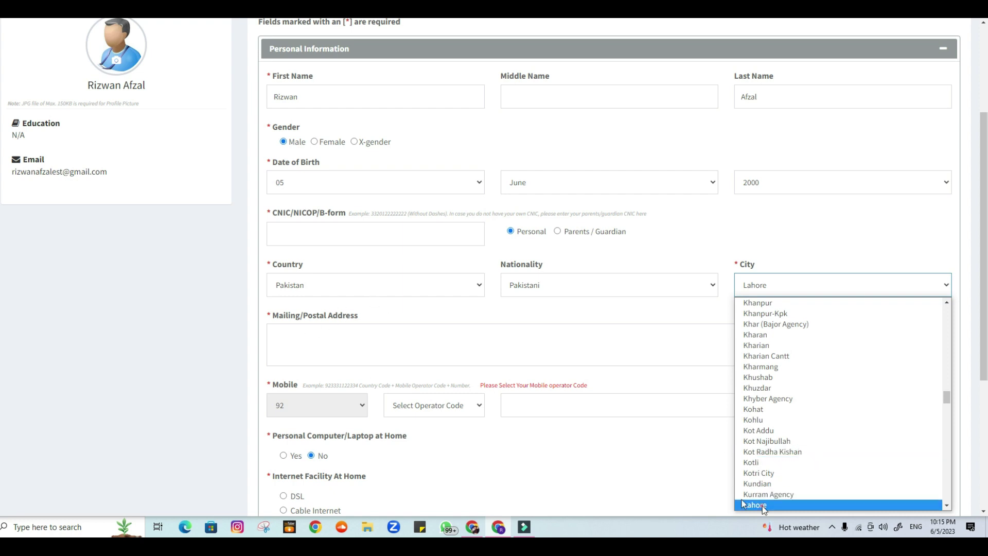
left_click(750, 504)
left_click(427, 339)
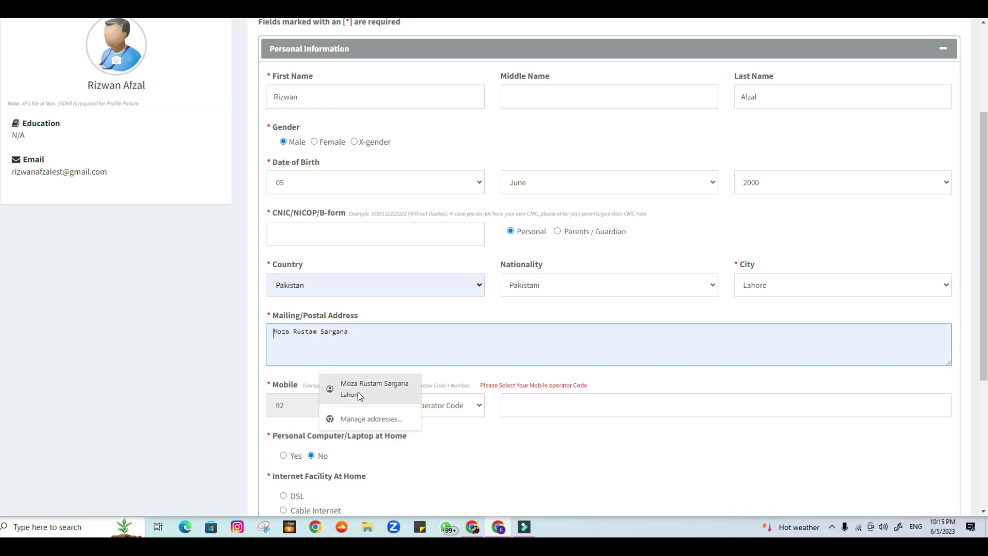
left_click(360, 394)
scroll(511, 410, "down", 3)
Enter the mobile number with its operator code
left_click(435, 246)
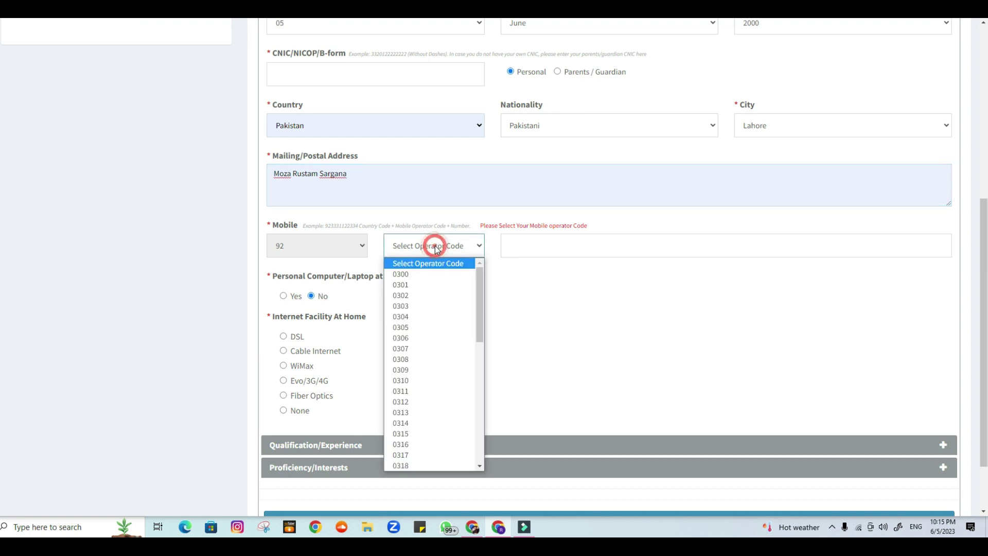
left_click(509, 280)
left_click(455, 252)
left_click(519, 266)
left_click(528, 250)
left_click(460, 246)
left_click(412, 306)
left_click(531, 249)
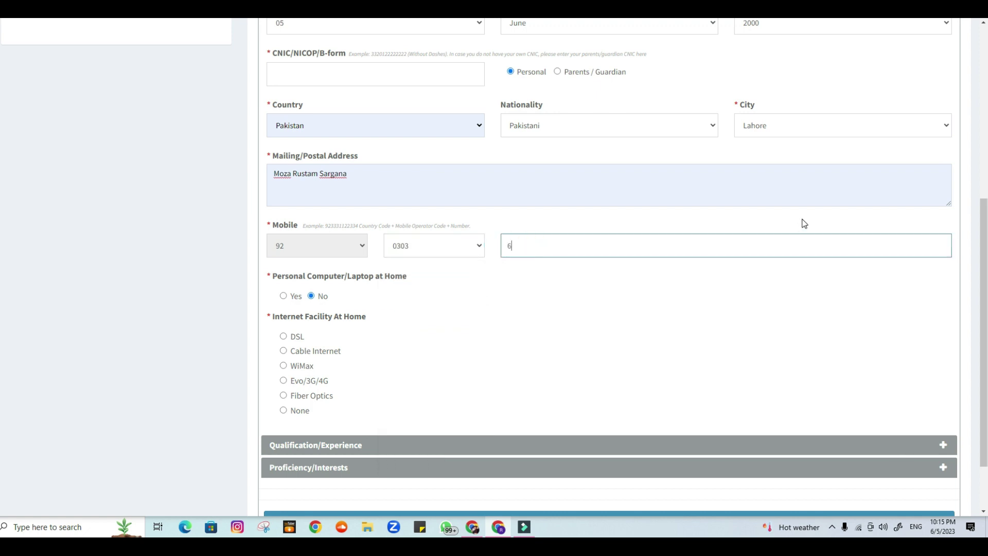
type("6611962")
scroll(293, 315, "down", 2)
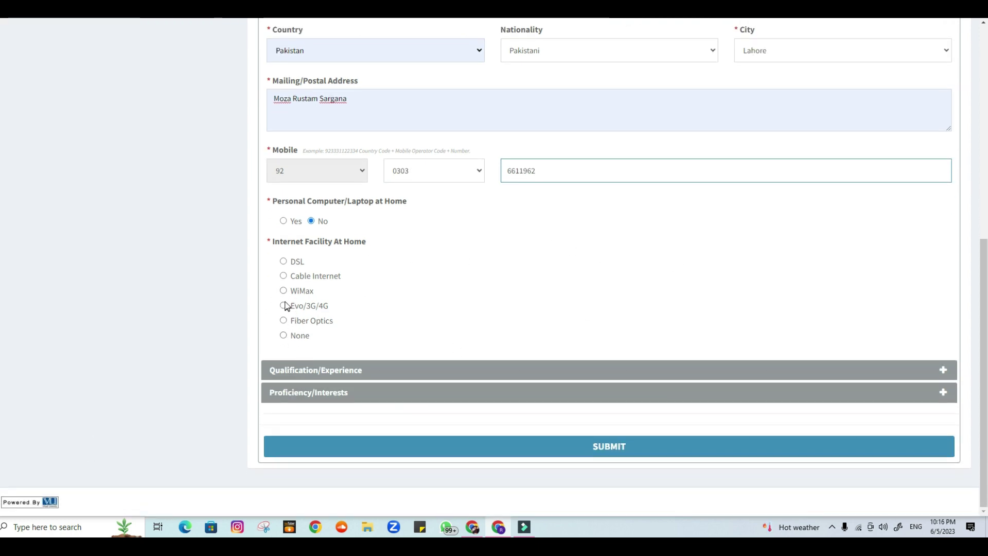
Choose DSL internet, MS/M.Phil in Biological Sciences, current status Unemployed, and future plan Freelancing
left_click(283, 261)
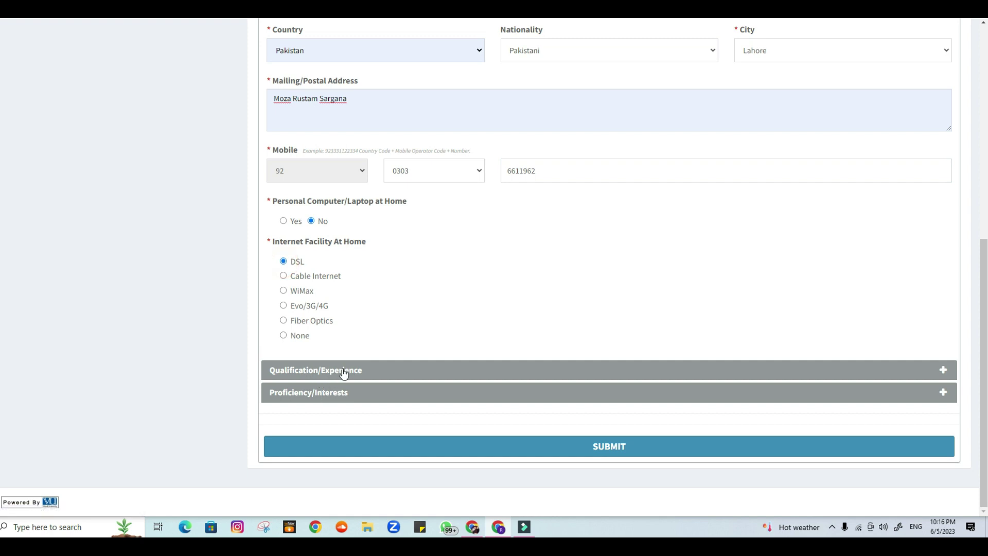
left_click(341, 371)
left_click(353, 252)
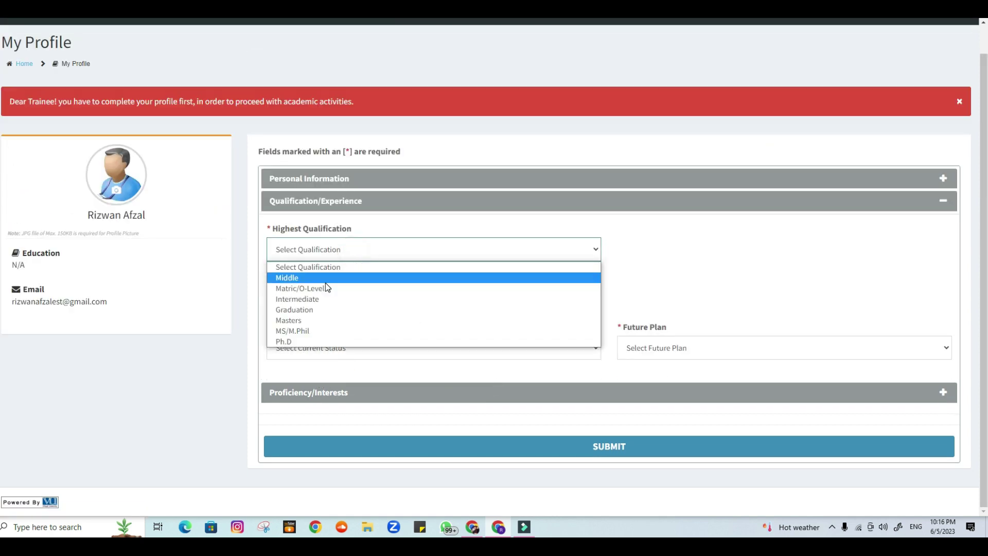
left_click(316, 331)
left_click(319, 297)
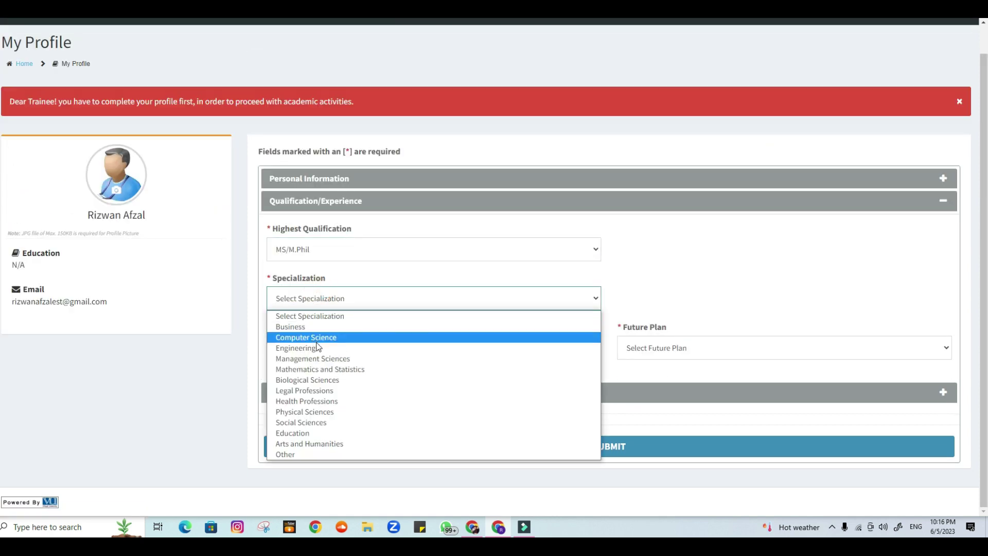
left_click(322, 380)
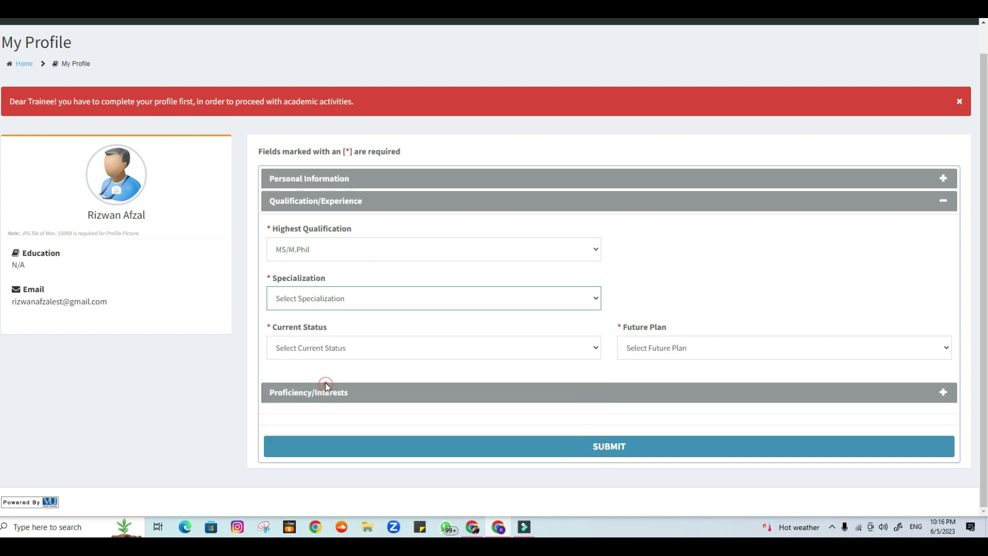
left_click(315, 350)
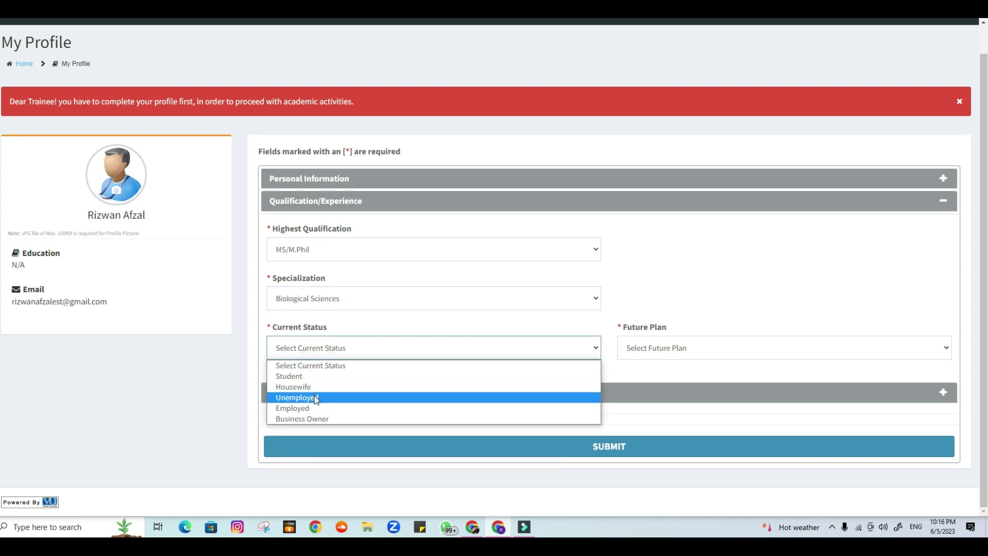
left_click(304, 397)
left_click(717, 344)
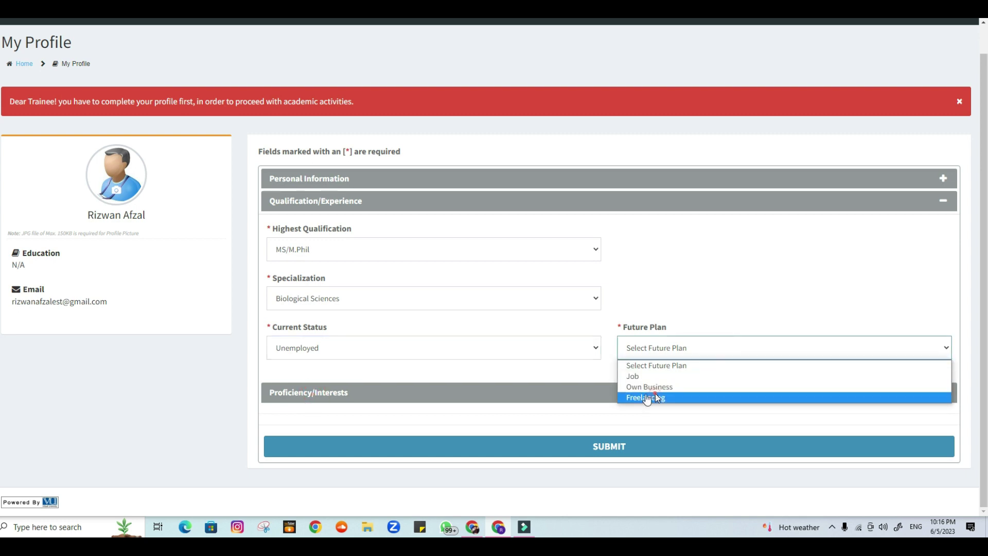
left_click(648, 398)
Rate computer skills Basic/Average and spoken and written English Beginner, tick Creative Writing and YouTube, then submit
left_click(385, 394)
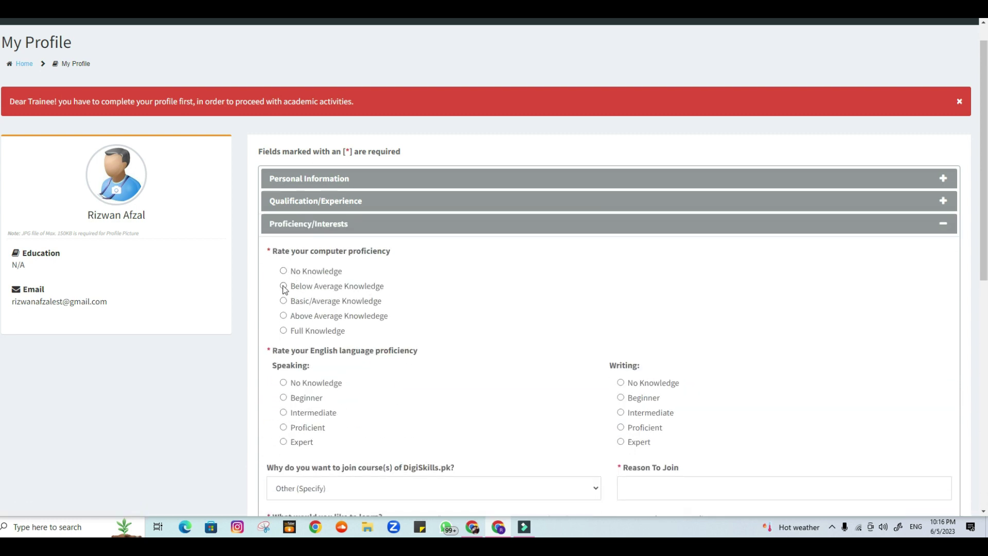
left_click(284, 300)
scroll(304, 319, "down", 3)
left_click(283, 238)
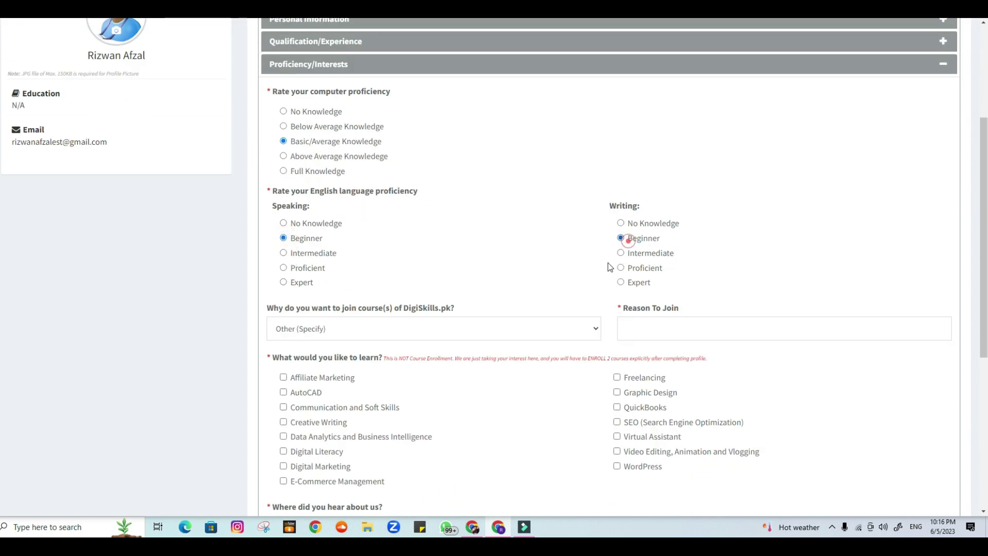
left_click(621, 238)
scroll(380, 375, "down", 3)
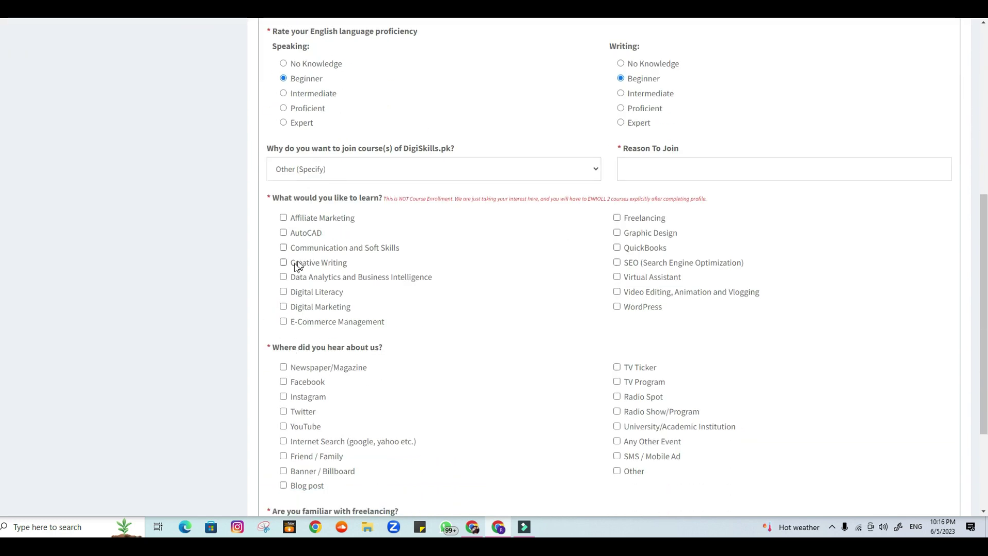
left_click(284, 262)
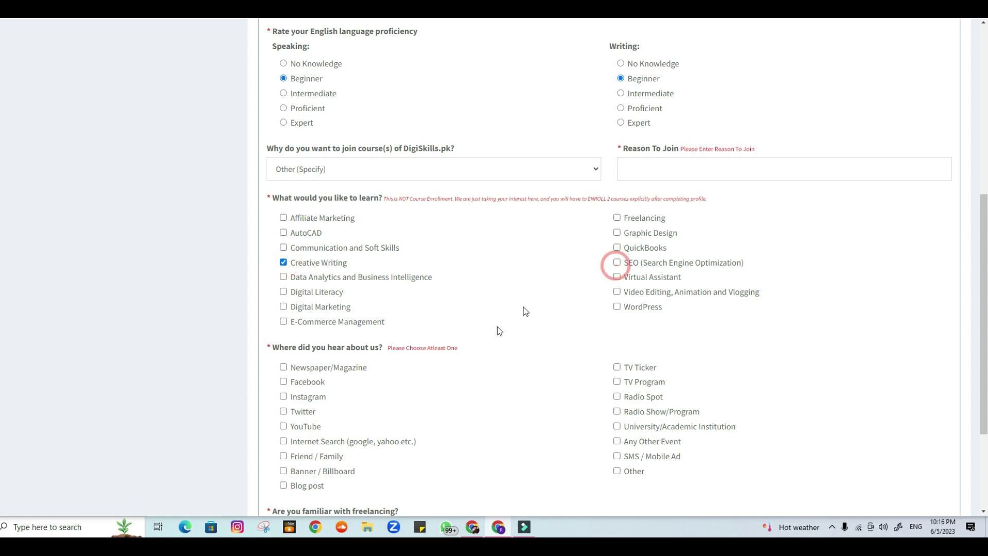
scroll(339, 355, "down", 3)
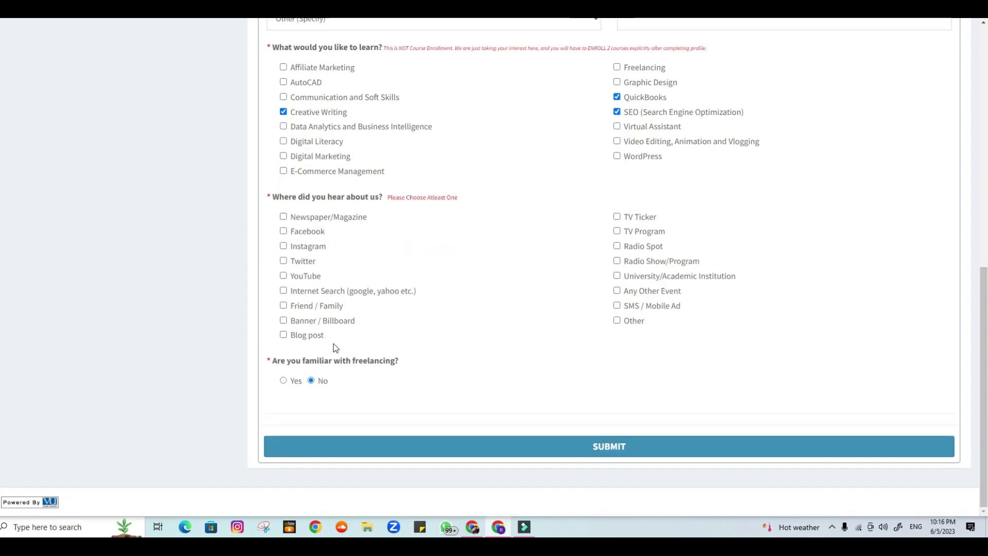
left_click(286, 278)
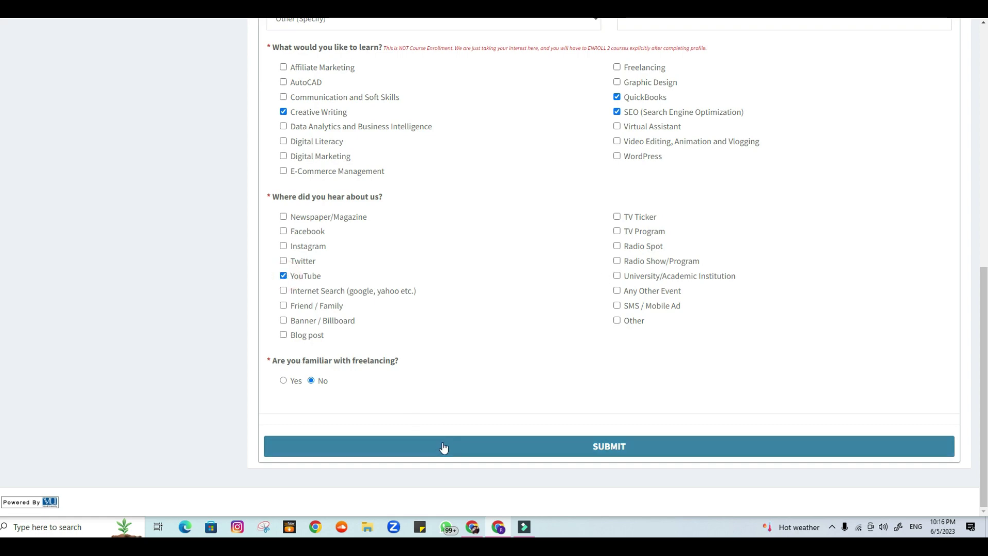
left_click(460, 447)
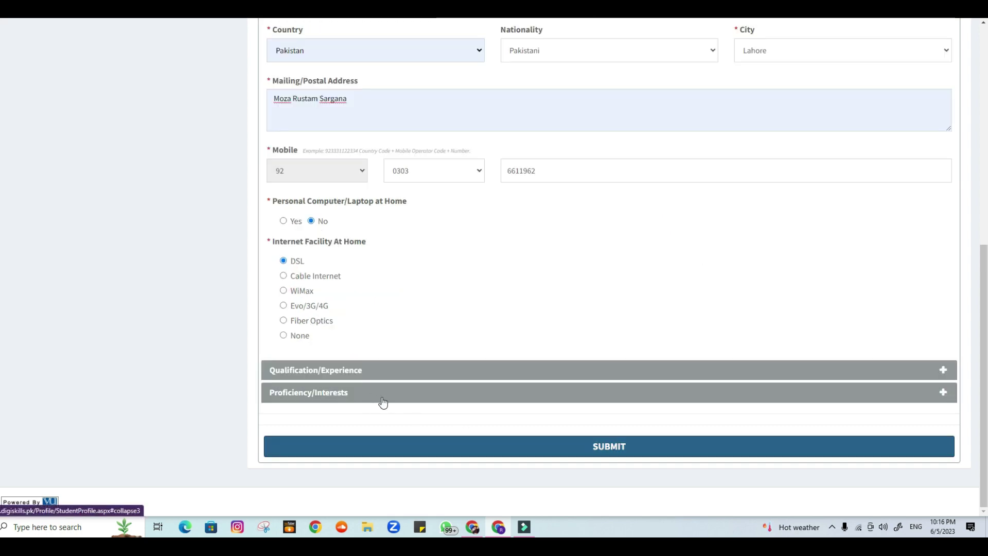
Submit the profile, confirm saving it, and return to the LMS Home dashboard
scroll(409, 396, "up", 7)
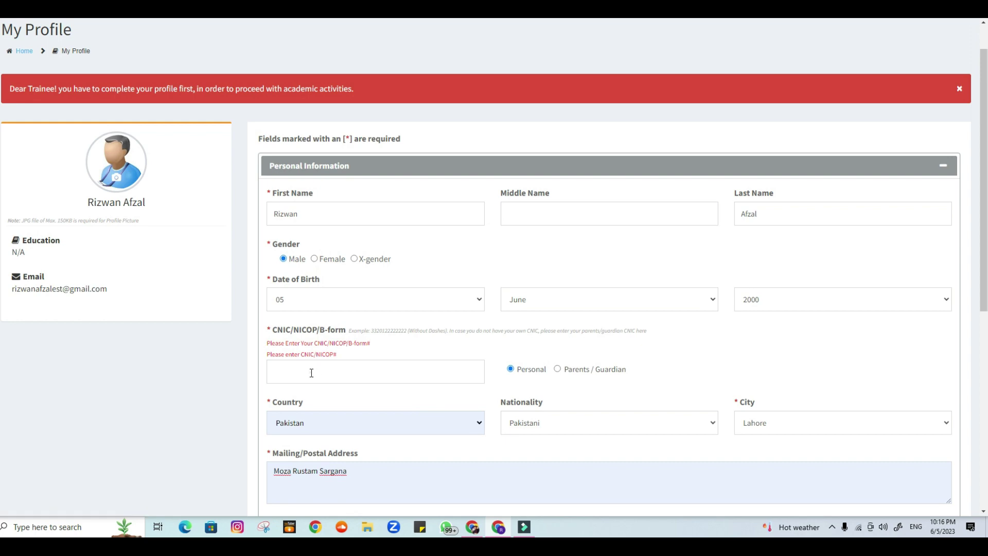
left_click(312, 372)
scroll(303, 360, "down", 5)
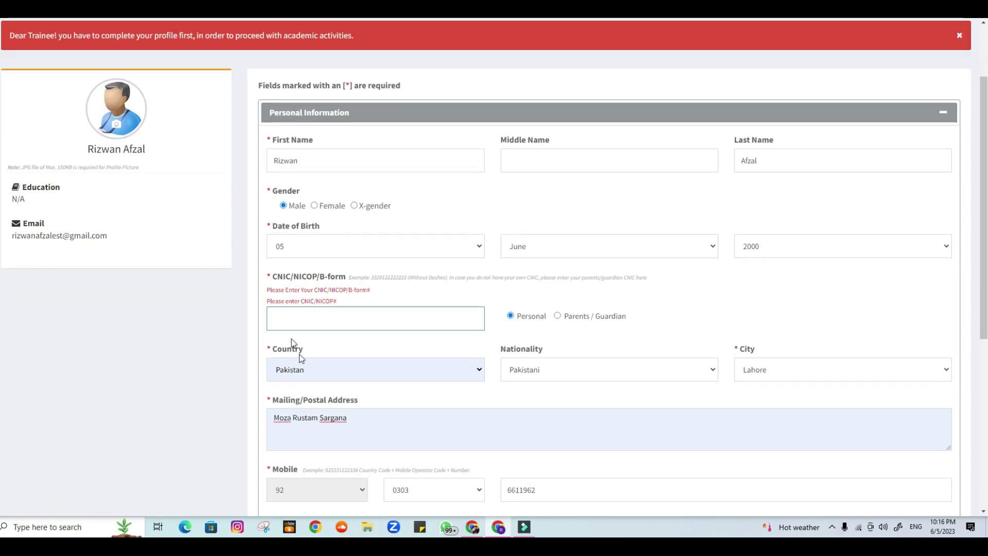
scroll(296, 310, "up", 2)
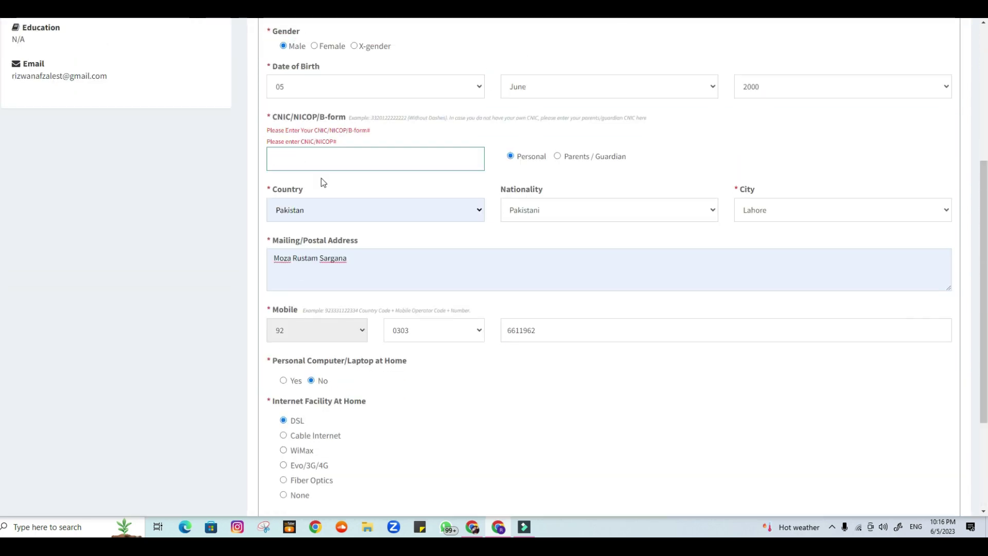
left_click(315, 160)
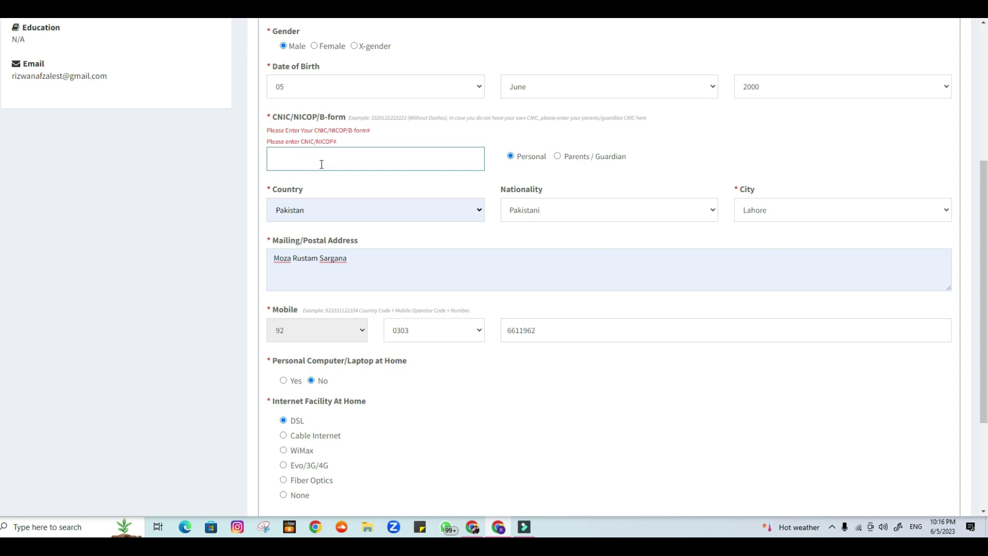
left_click(595, 444)
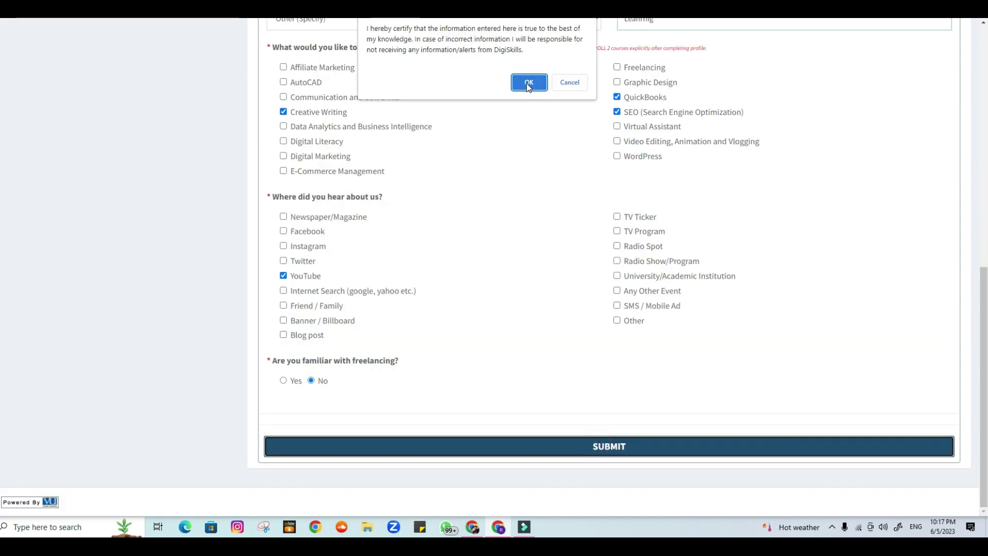
left_click(528, 83)
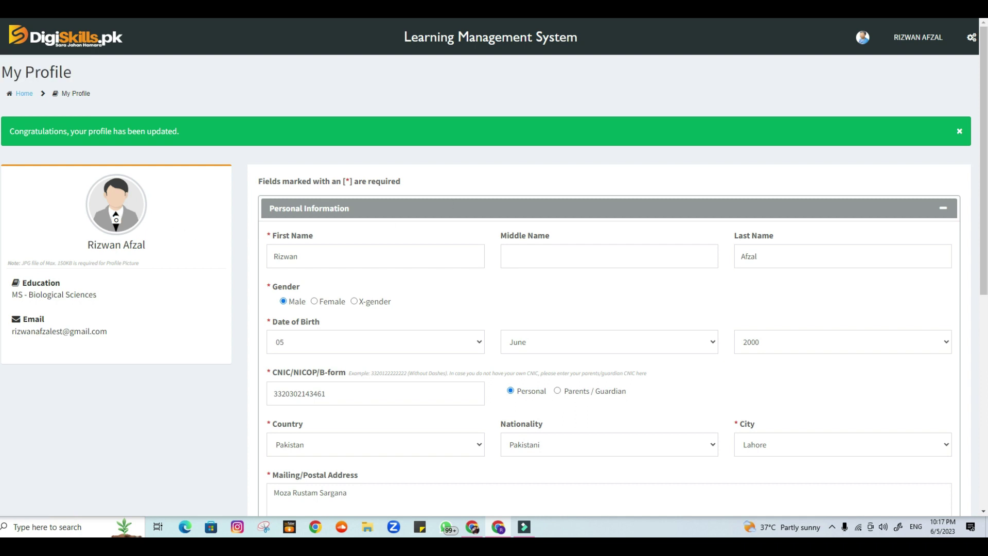
left_click(24, 94)
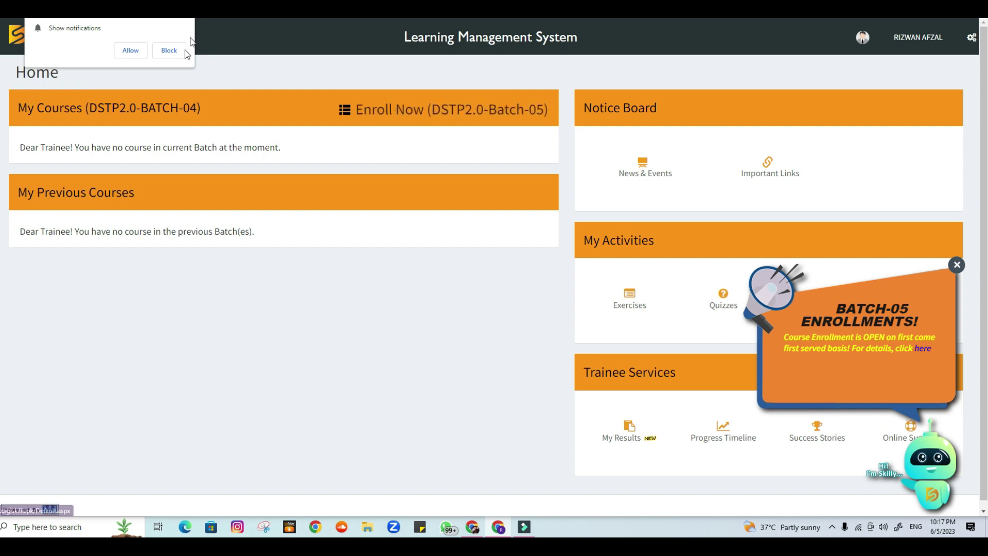
Block notifications, open the DSTP2.0-Batch-05 enrollment page, and toggle Freelancing on and off
left_click(169, 50)
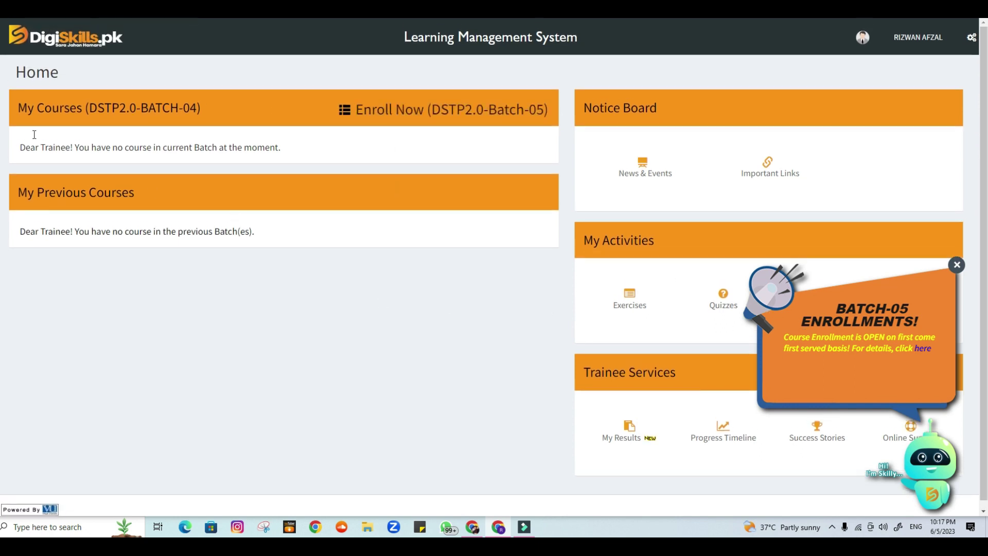
left_click(451, 119)
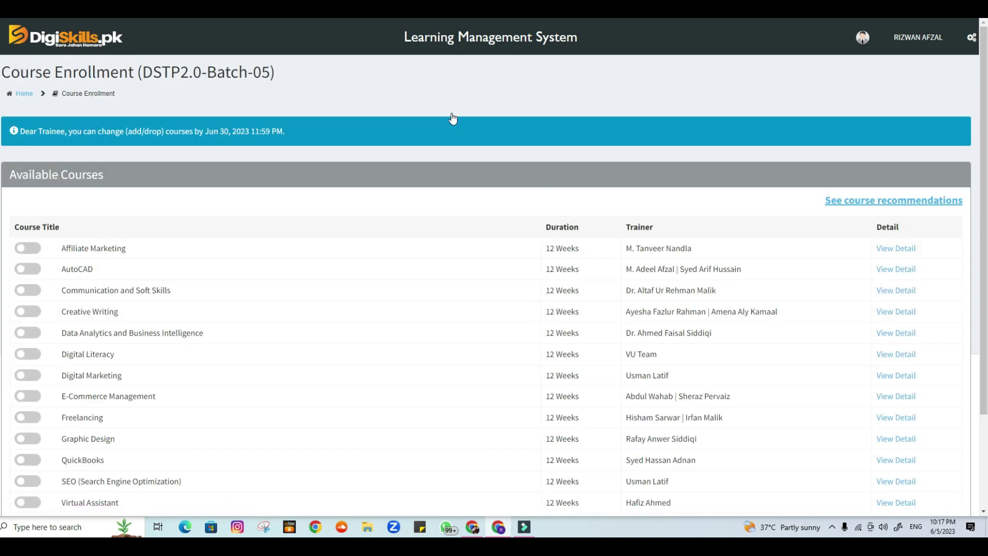
scroll(49, 336, "down", 2)
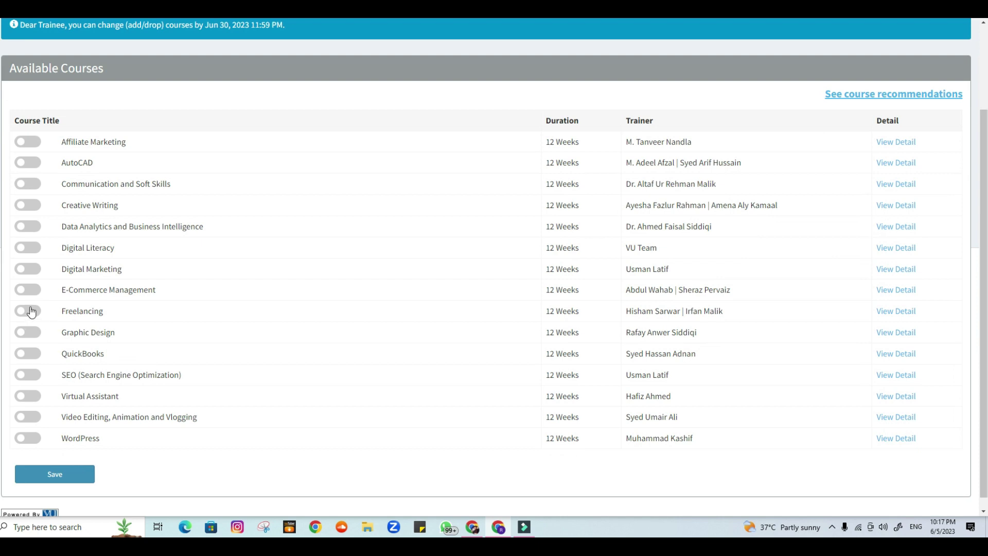
left_click(29, 313)
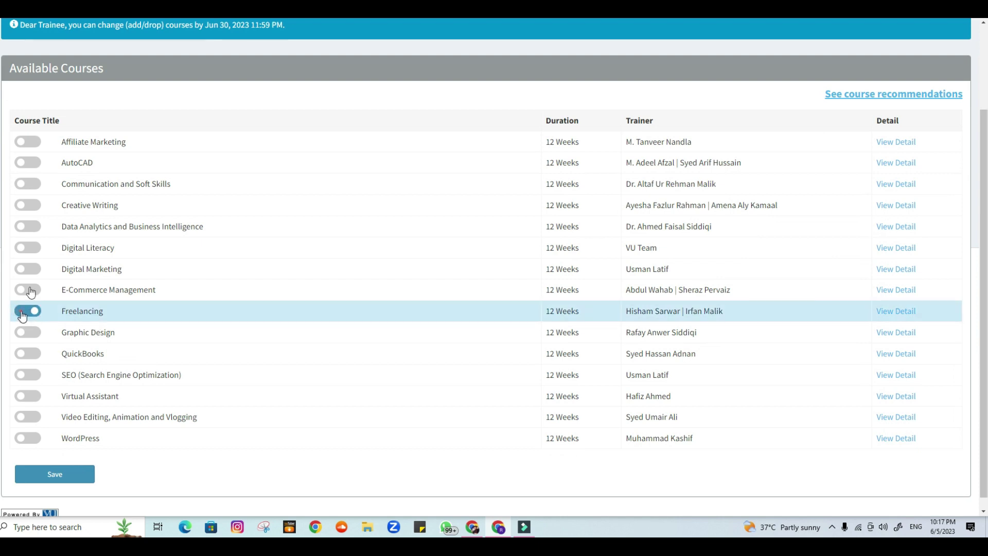
left_click(23, 312)
Try saving E-Commerce Management and QuickBooks, which is rejected because Freelancing is mandatory
left_click(29, 249)
left_click(28, 205)
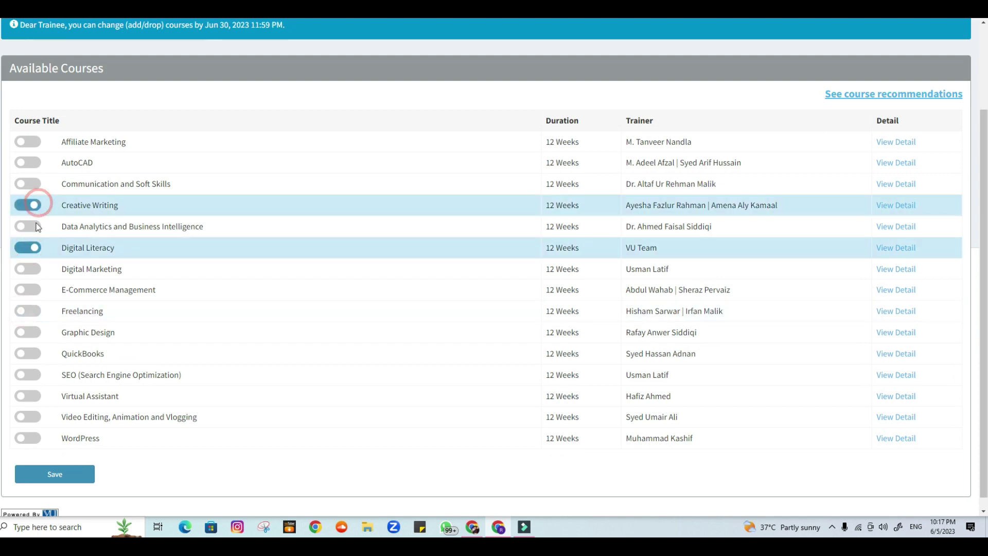
left_click(80, 474)
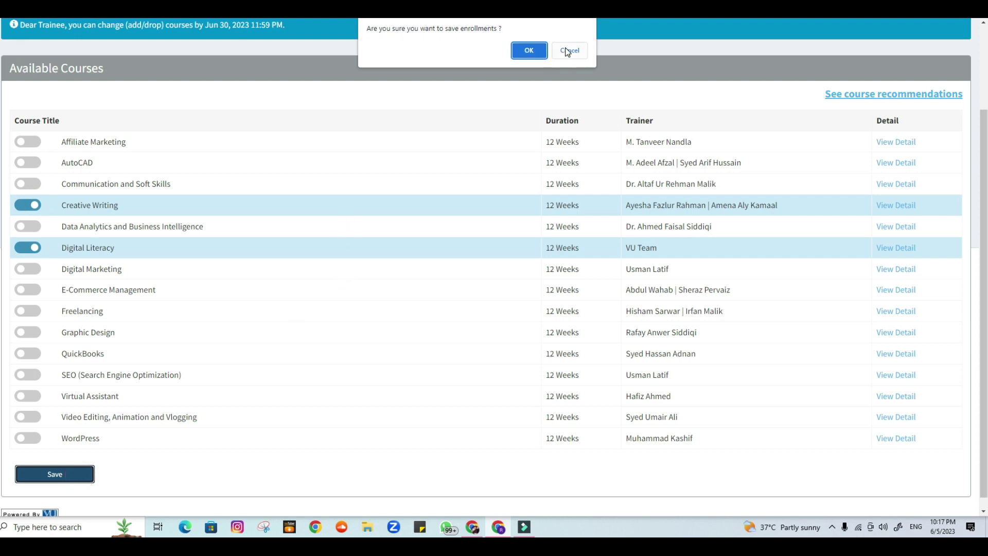
left_click(28, 204)
left_click(27, 247)
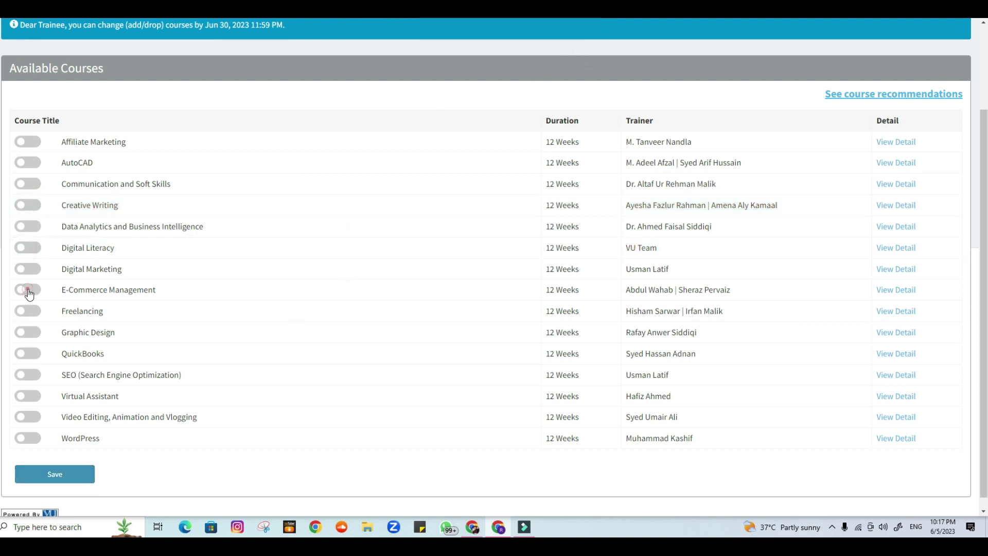
left_click(26, 289)
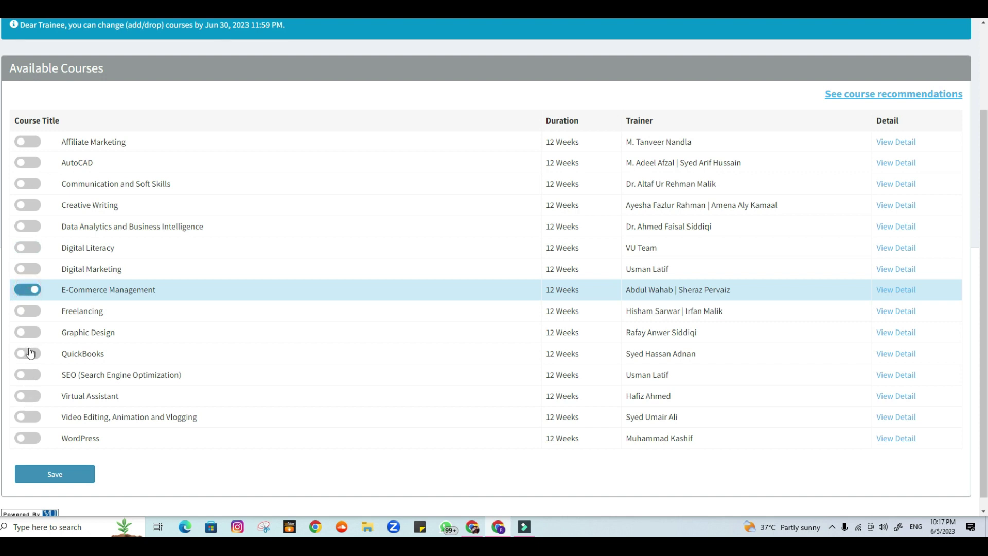
left_click(28, 353)
left_click(73, 473)
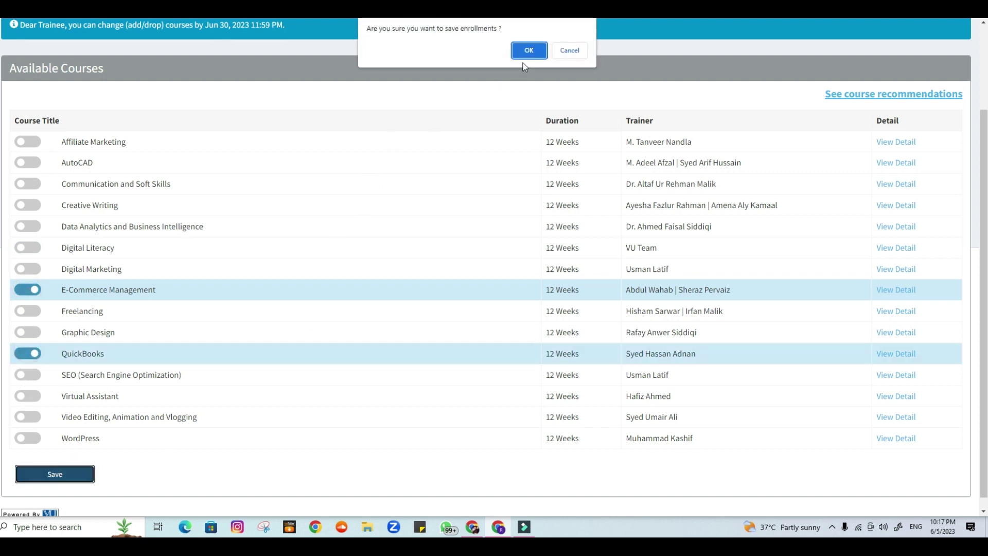
left_click(526, 52)
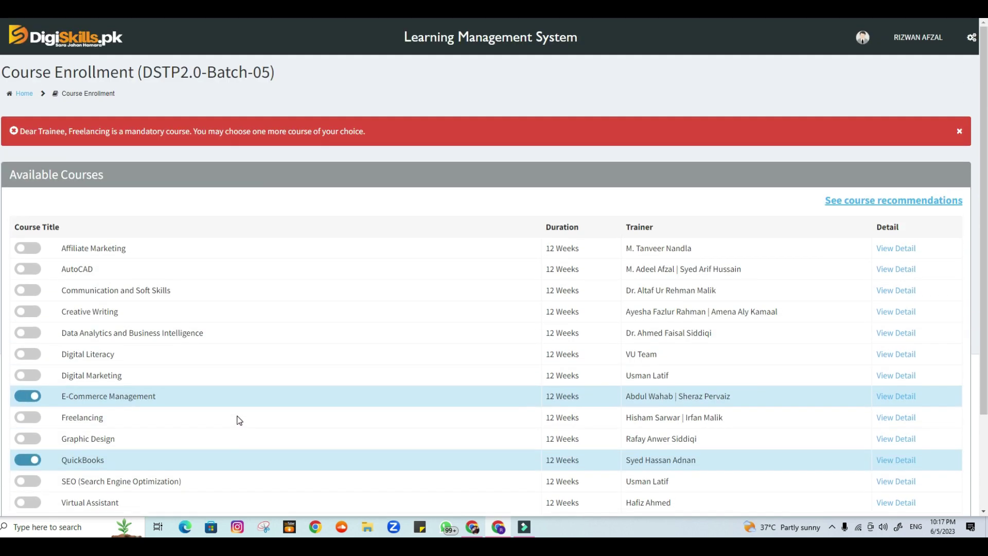
Switch off the E-Commerce Management and QuickBooks courses
scroll(240, 420, "down", 1)
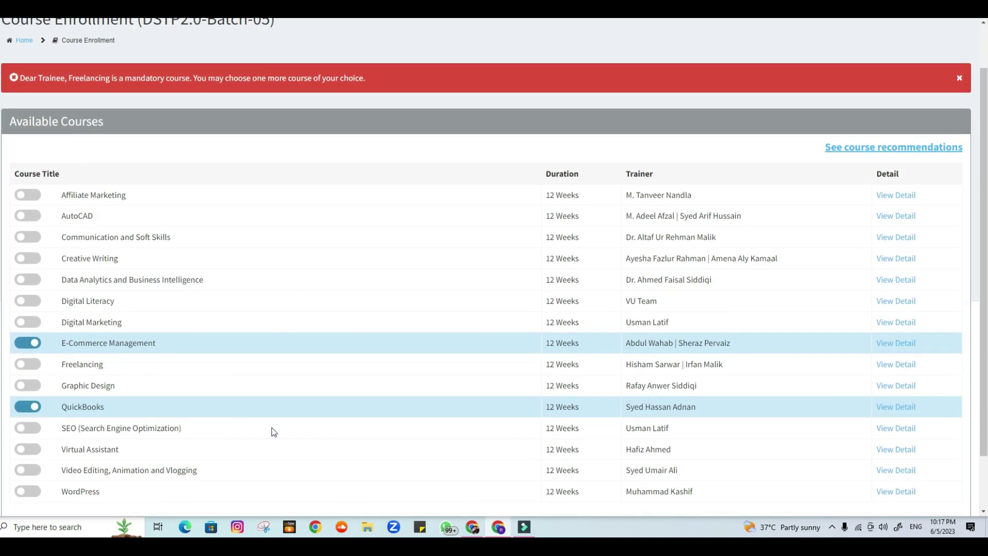
left_click(26, 343)
left_click(24, 407)
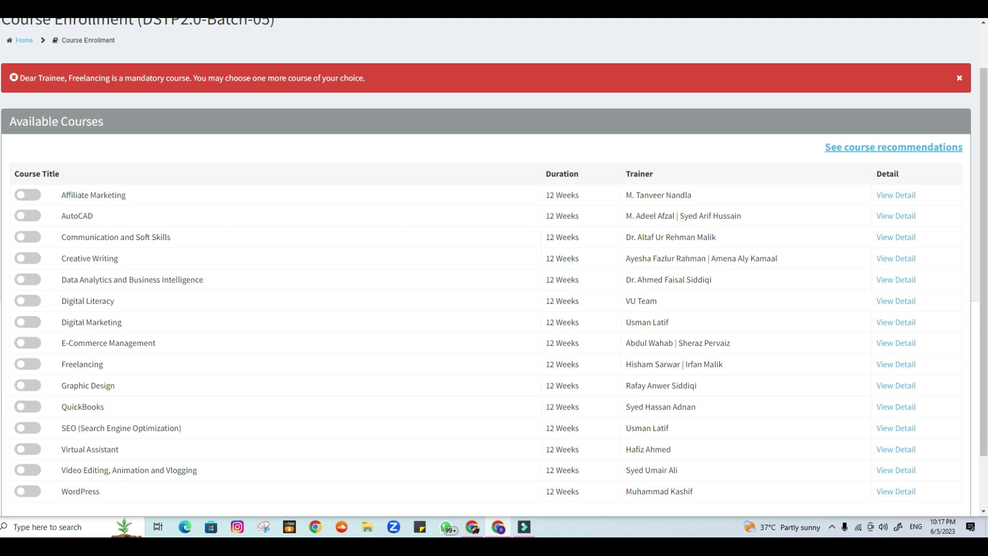
scroll(58, 329, "down", 2)
scroll(62, 342, "up", 1)
scroll(46, 349, "down", 1)
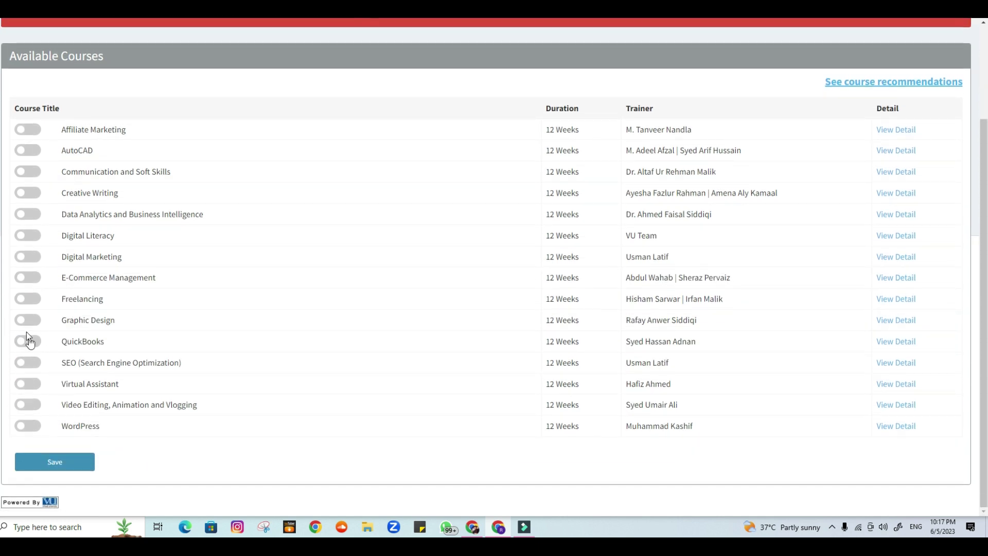
Select Freelancing and E-Commerce Management, then save and confirm the enrollment
left_click(32, 301)
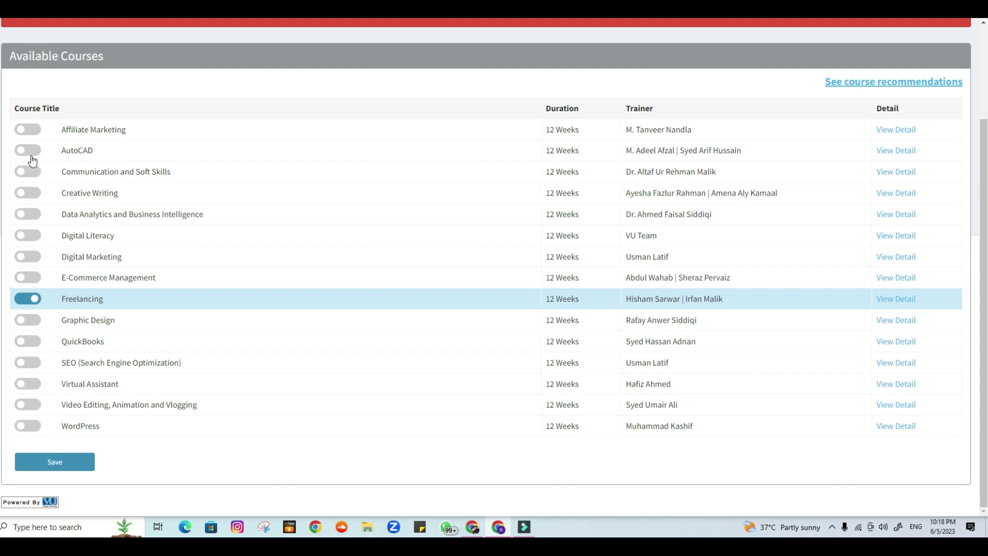
left_click(30, 276)
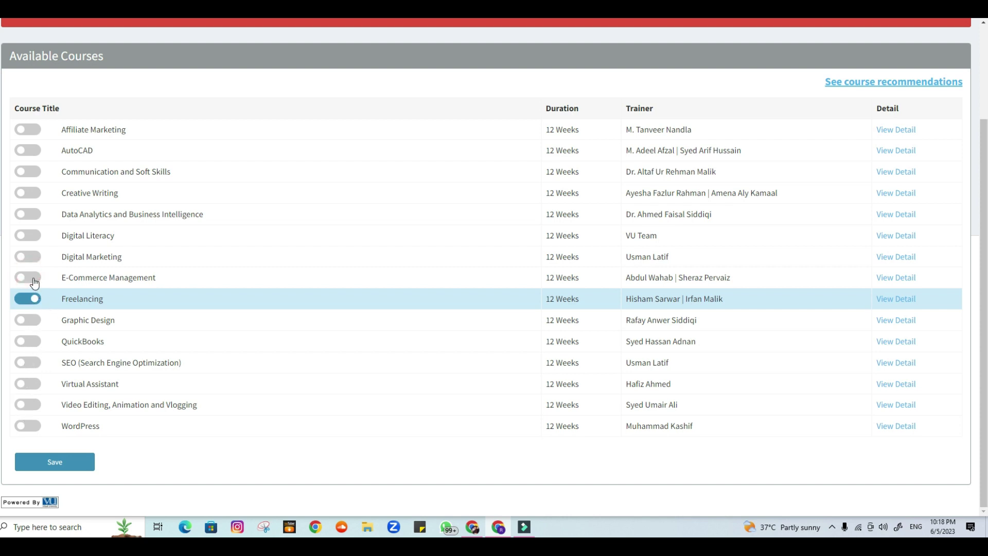
left_click(77, 463)
left_click(517, 57)
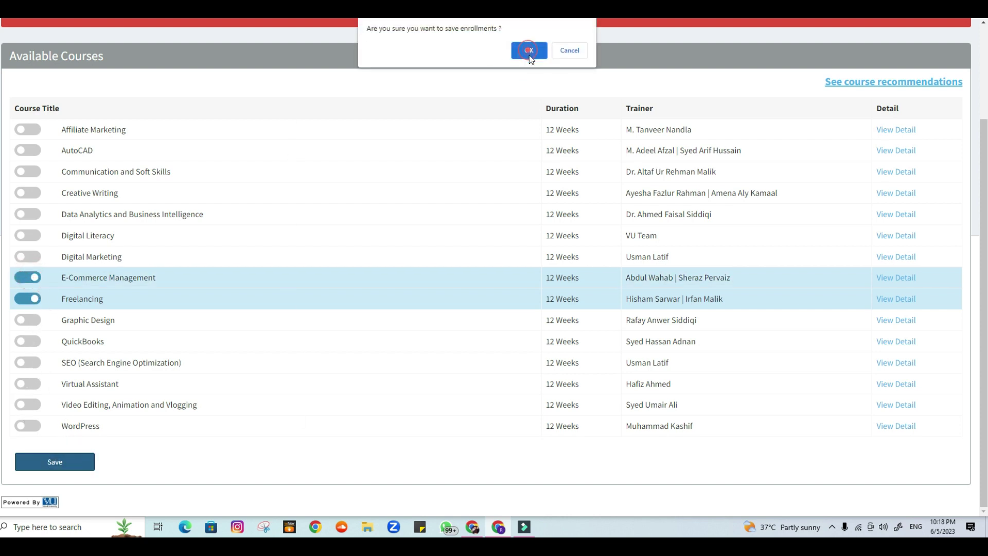
scroll(467, 240, "down", 1)
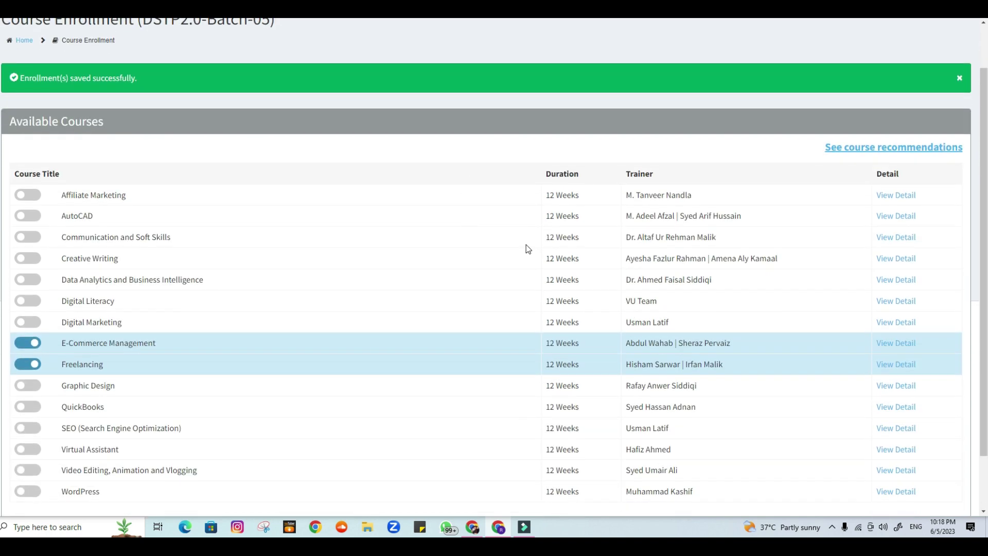